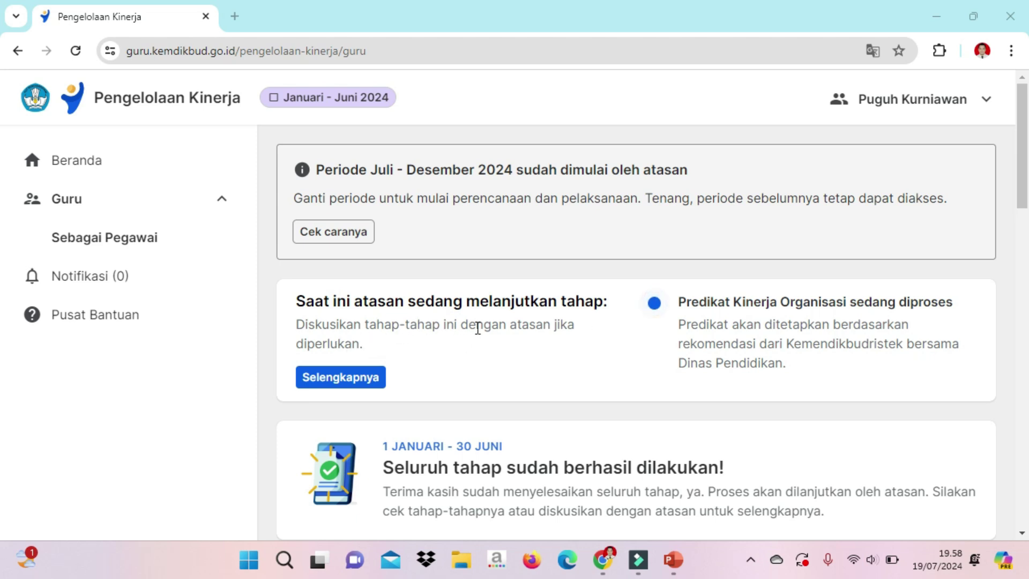
- Open the Praktik Kinerja details for Januari - Juni 2024 and review the chosen indicator and the observation section
scroll(516, 328, "down", 3)
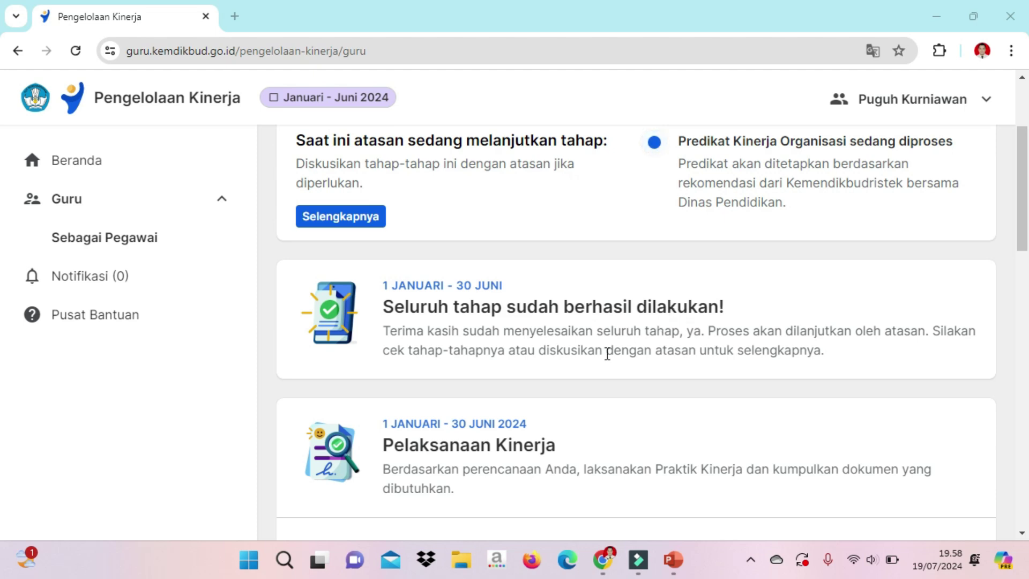
scroll(507, 414, "down", 1)
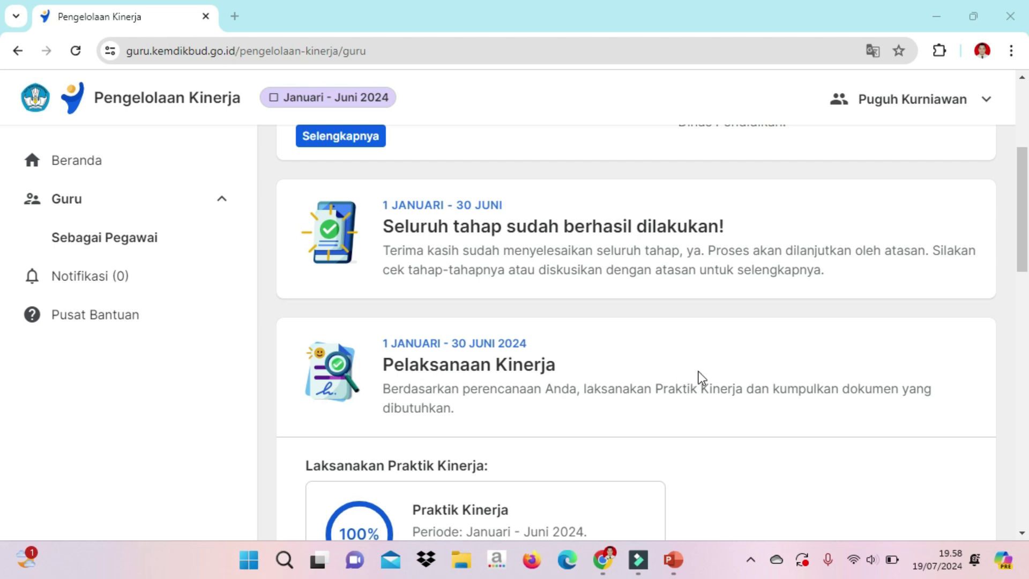
scroll(609, 409, "down", 2)
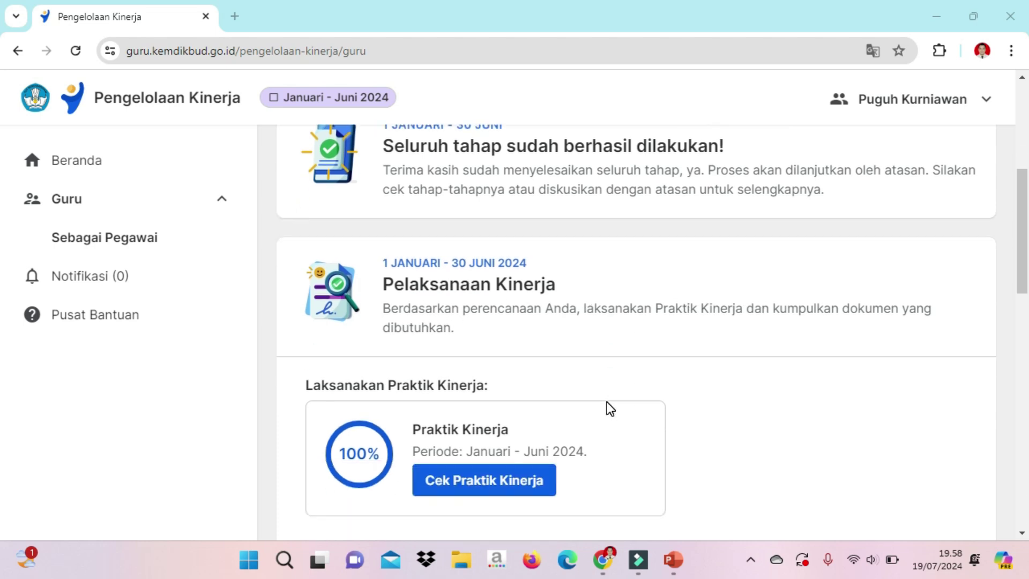
scroll(609, 408, "down", 2)
scroll(609, 409, "down", 1)
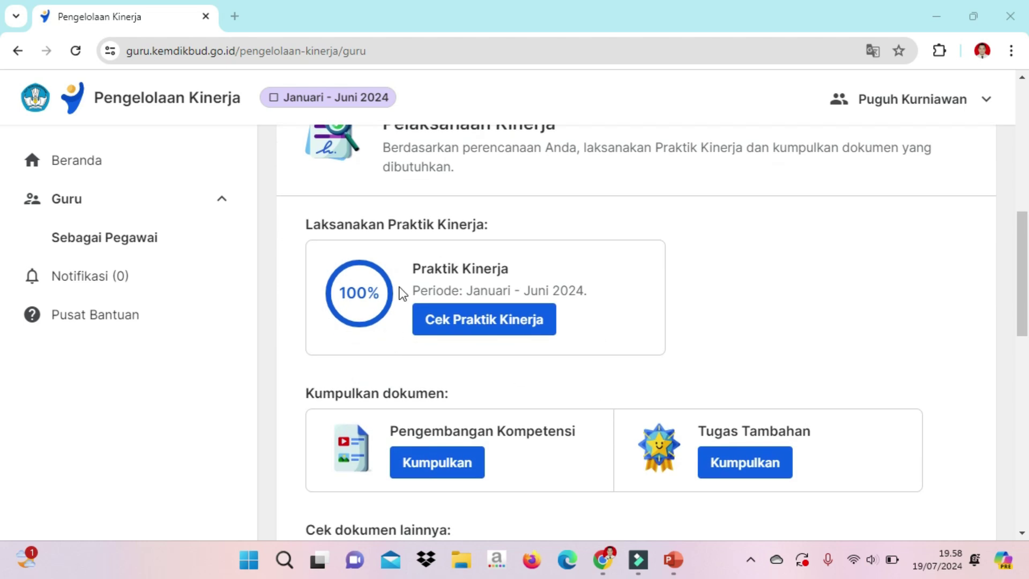
left_click(448, 320)
scroll(448, 303, "down", 3)
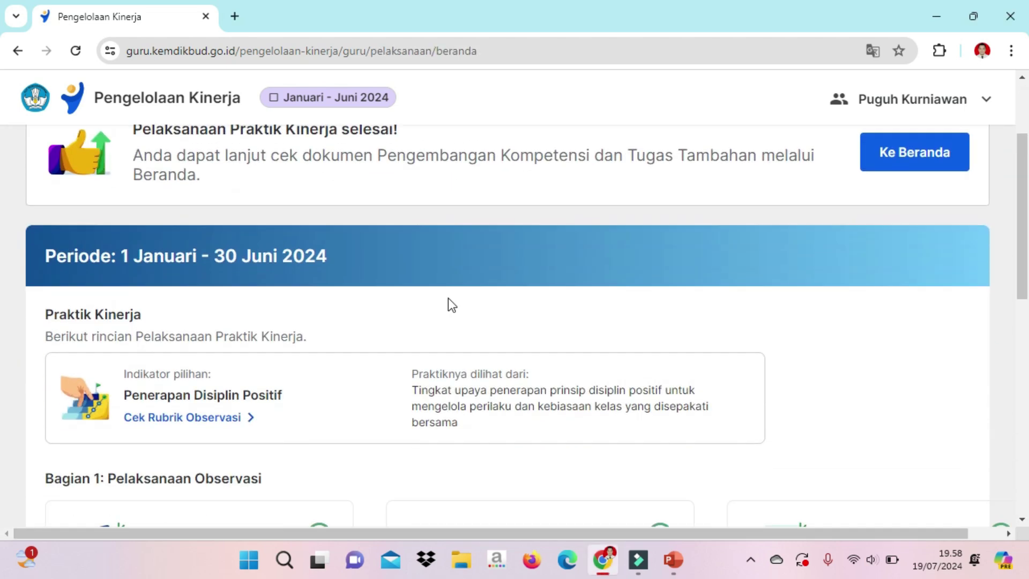
scroll(448, 298, "down", 2)
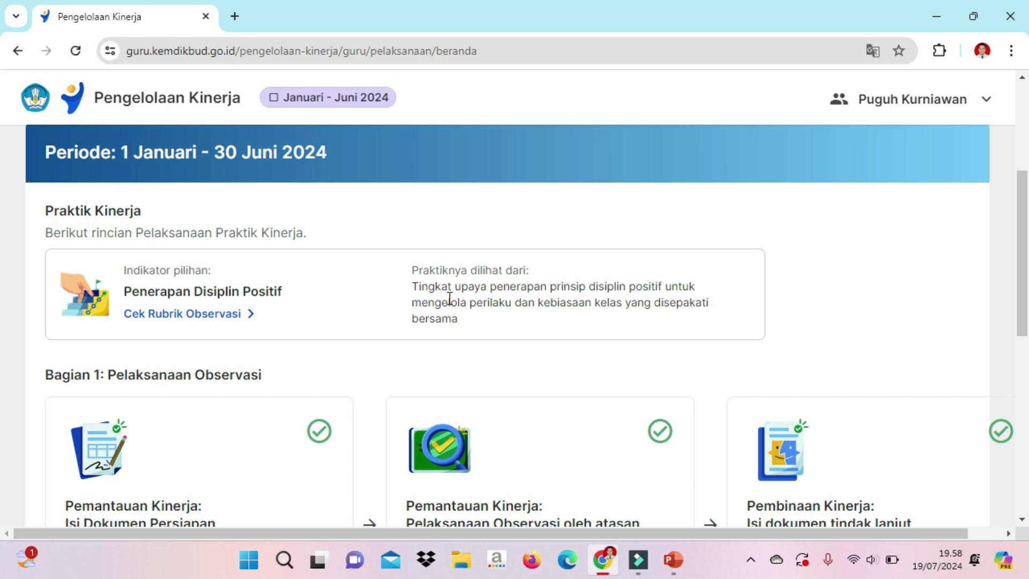
scroll(449, 298, "down", 2)
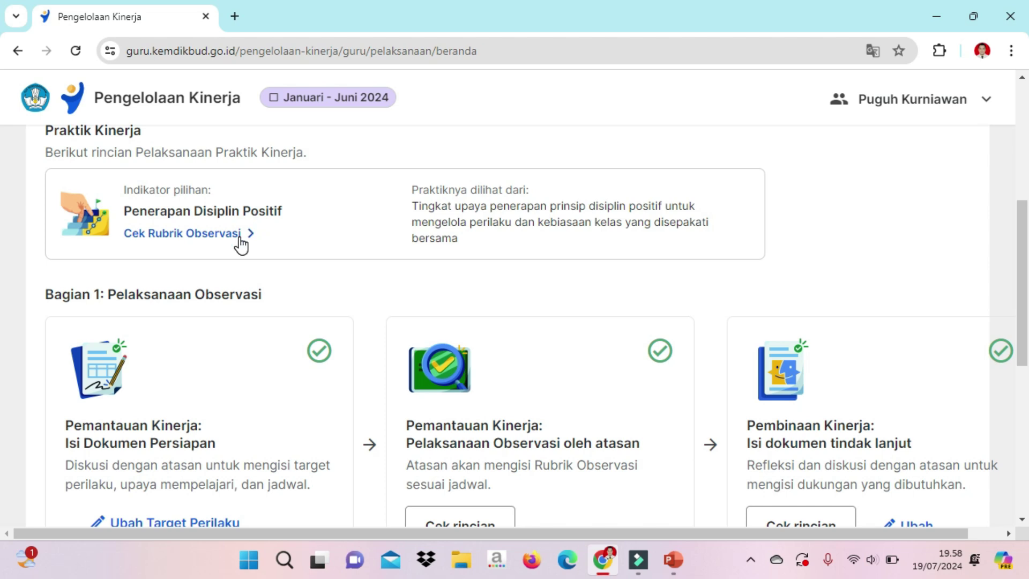
scroll(243, 244, "up", 1)
scroll(240, 238, "up", 5)
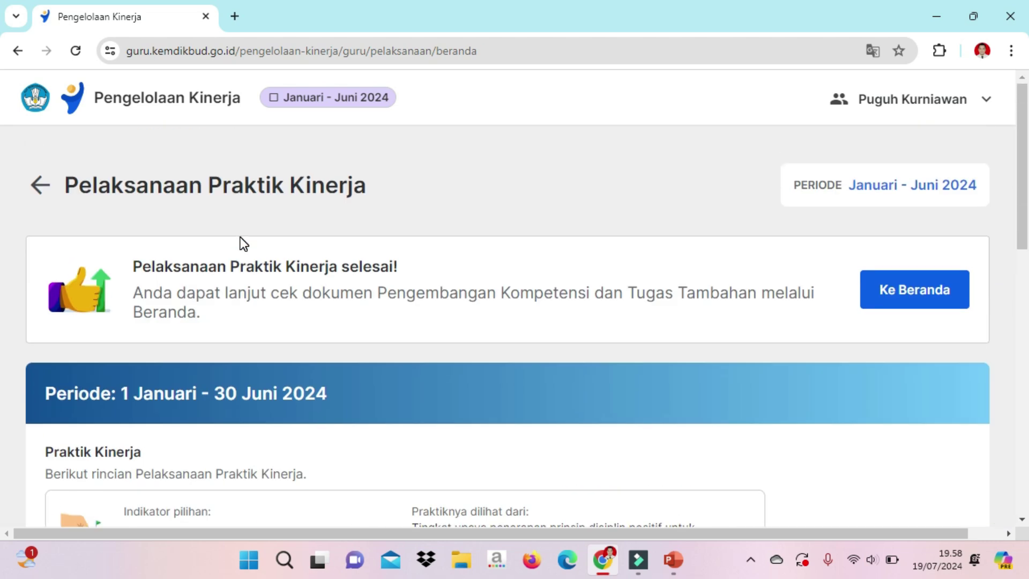
scroll(240, 238, "down", 3)
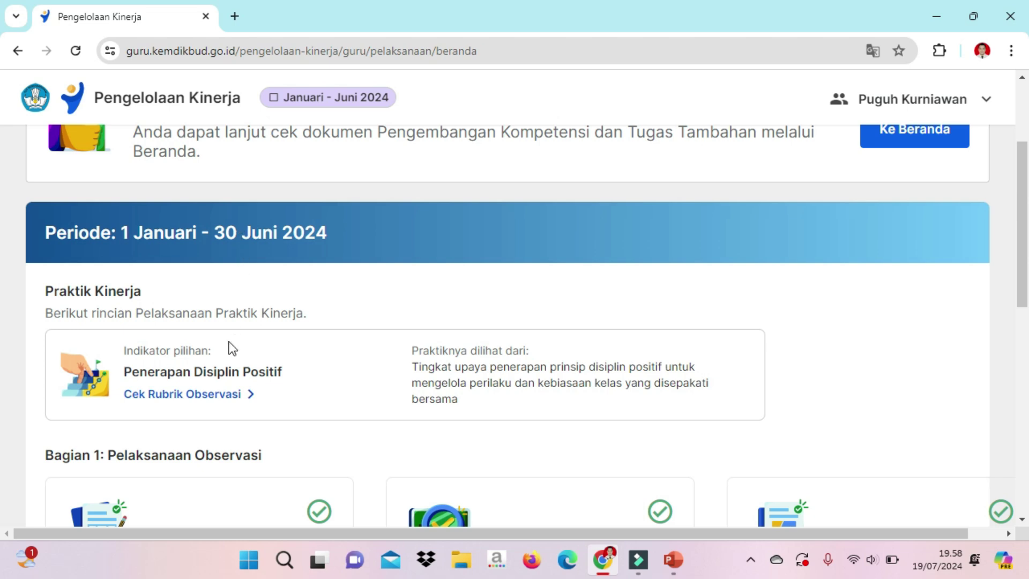
- Switch the performance management period to Juli - Desember 2024
scroll(875, 149, "up", 1)
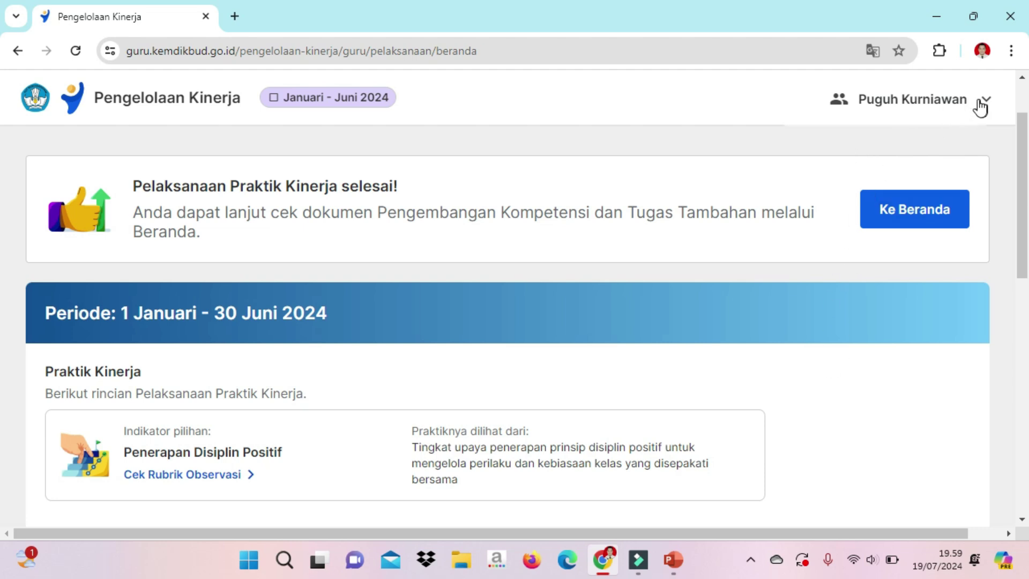
scroll(770, 211, "up", 1)
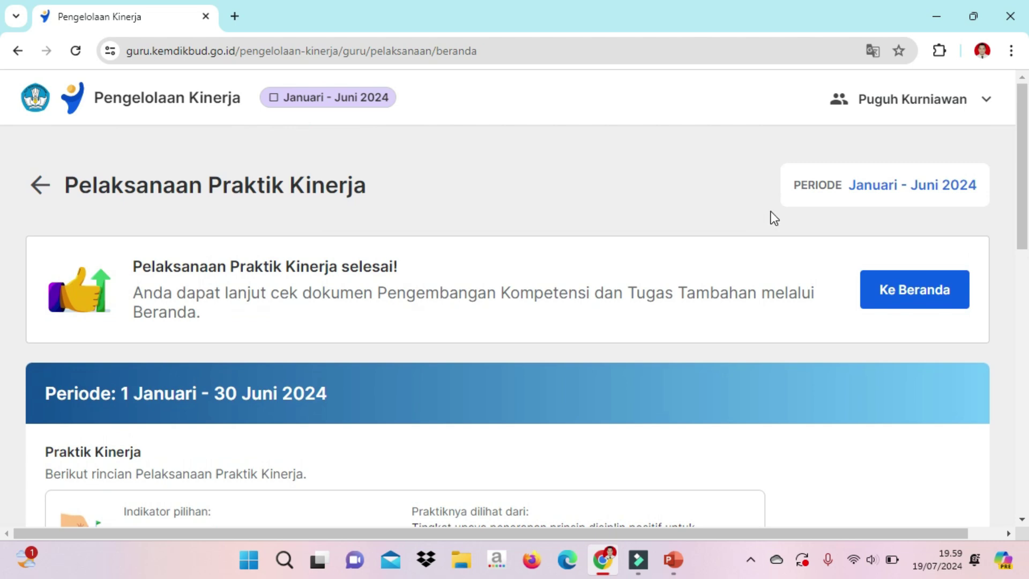
left_click(987, 107)
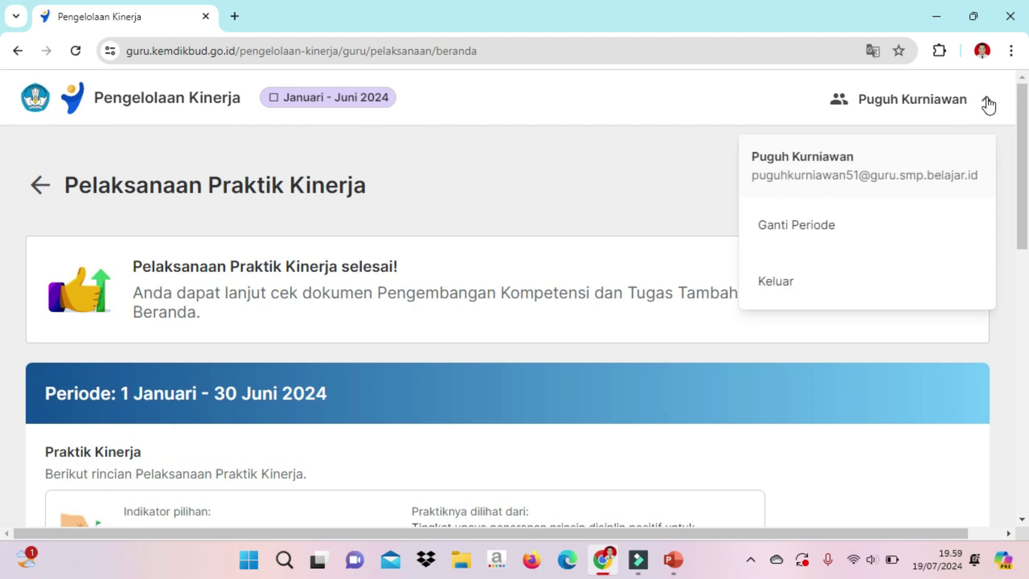
left_click(804, 229)
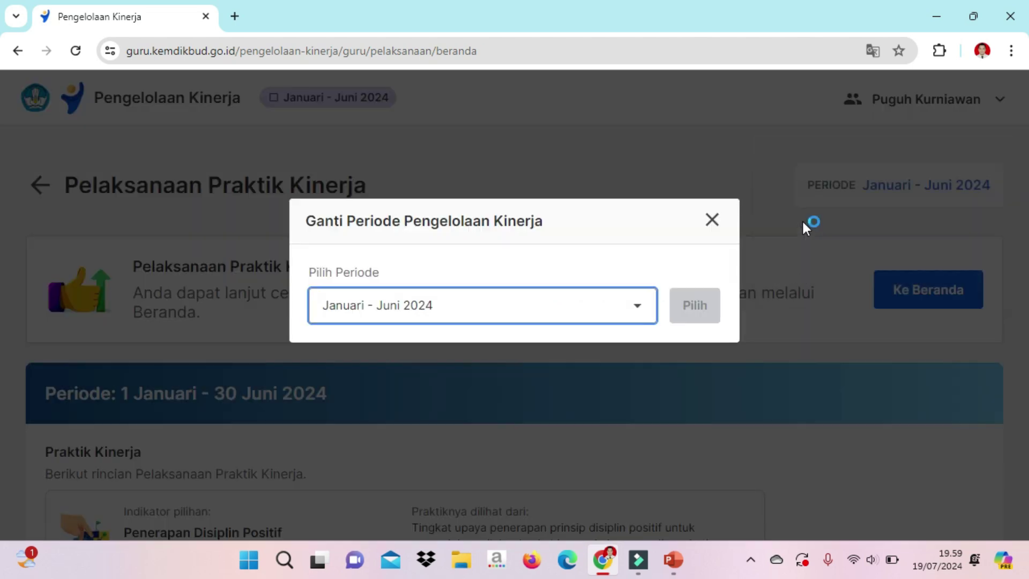
left_click(638, 314)
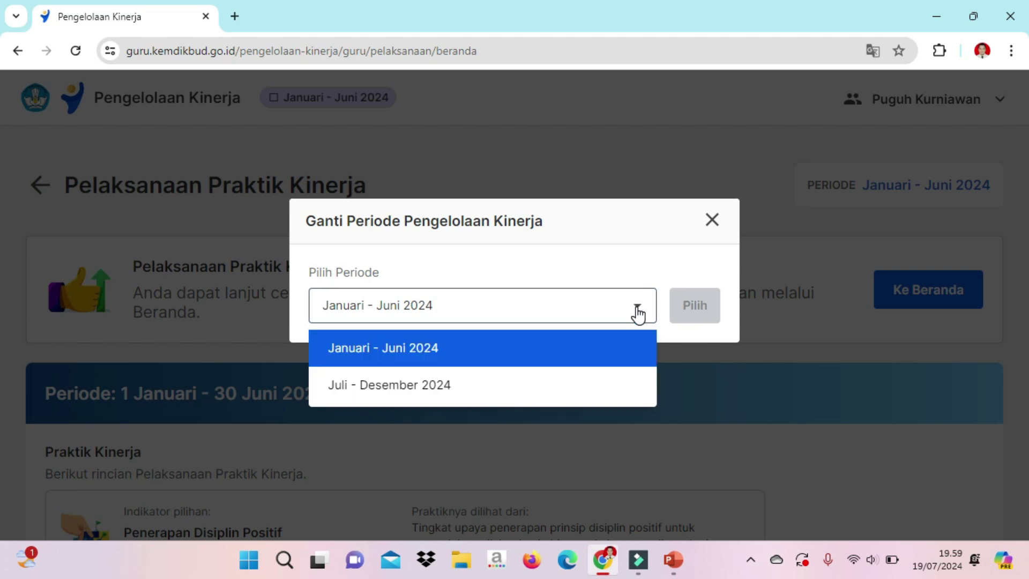
left_click(573, 391)
left_click(702, 309)
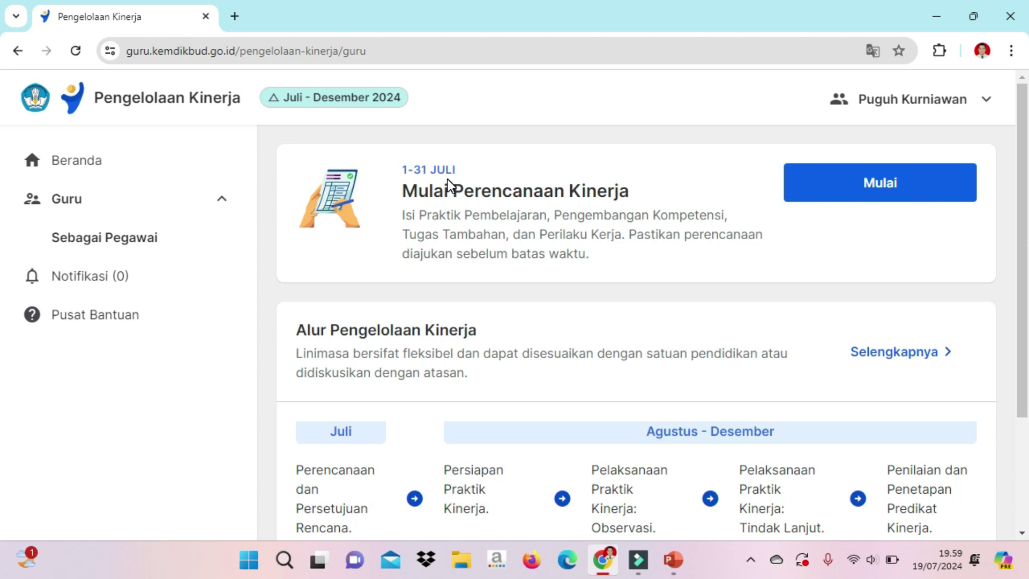
- Examine the Alur Pengelolaan Kinerja timeline, and briefly view its further-information page and the Referensi links page
scroll(448, 179, "down", 1)
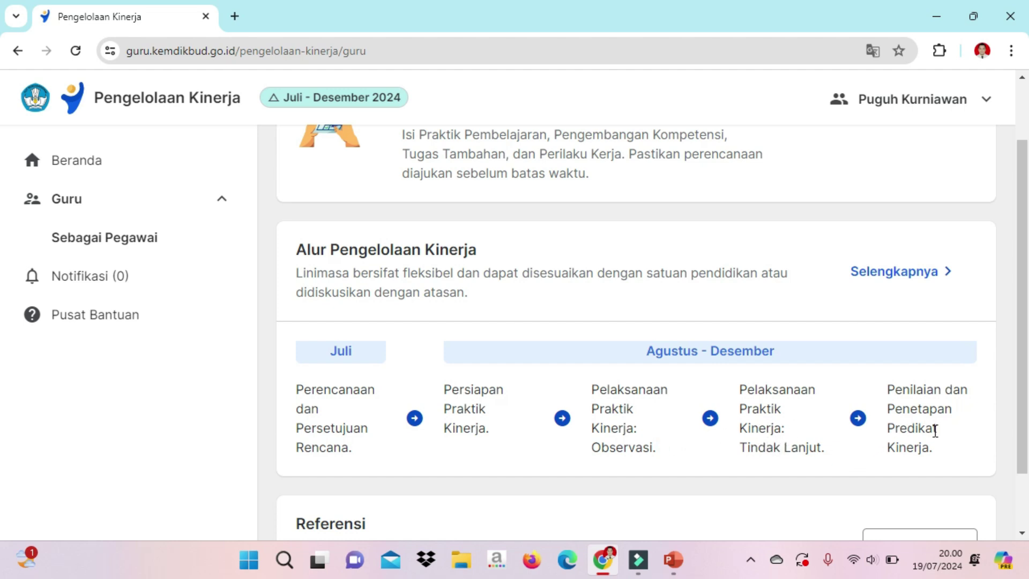
scroll(935, 431, "down", 1)
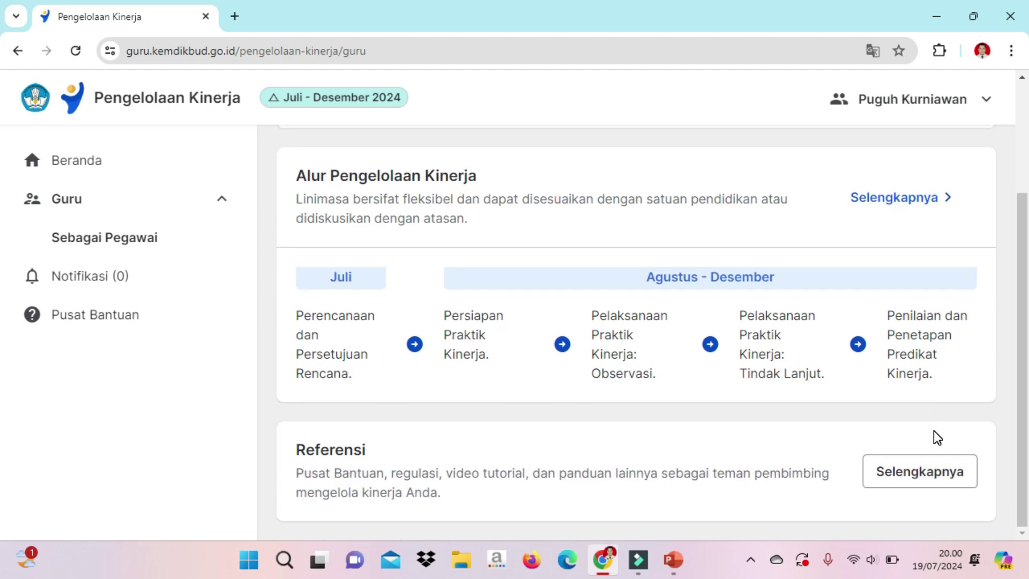
scroll(934, 432, "up", 2)
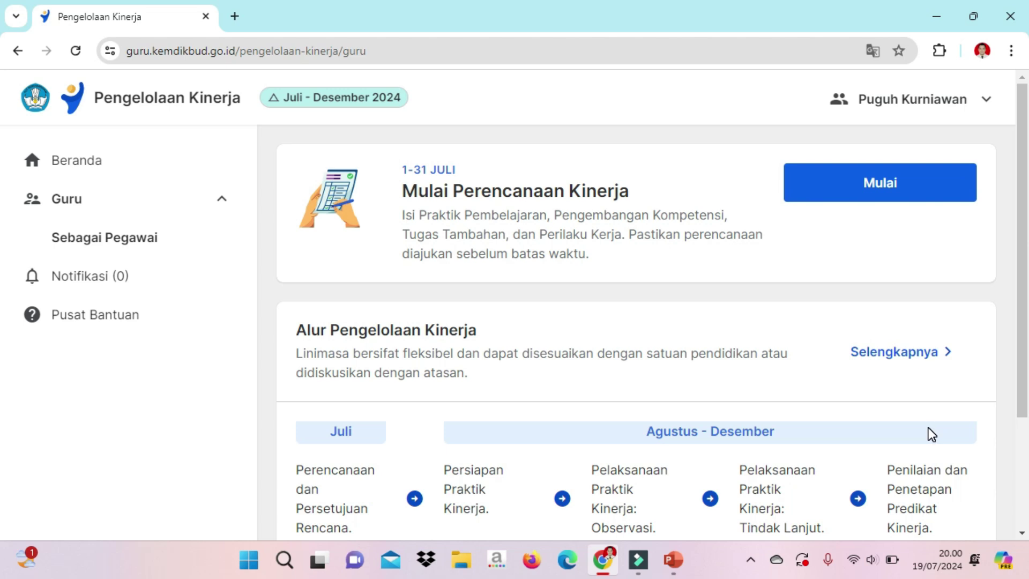
scroll(931, 434, "down", 2)
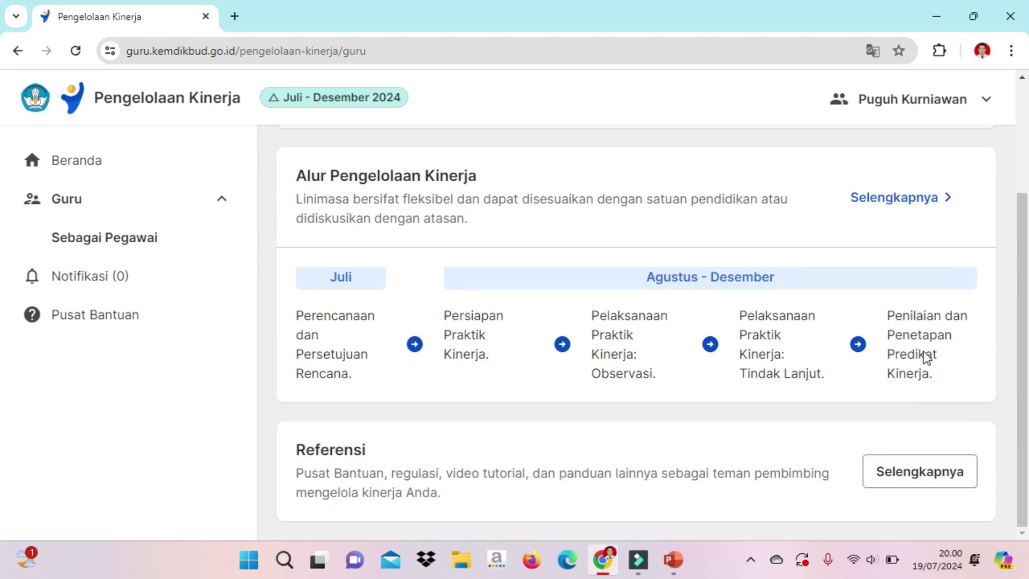
left_click(906, 207)
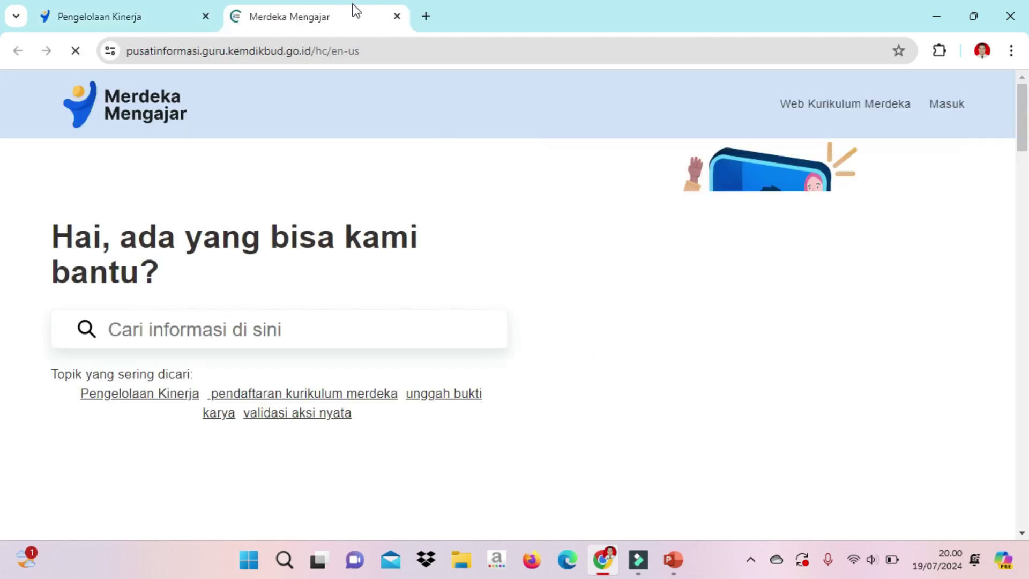
left_click(397, 16)
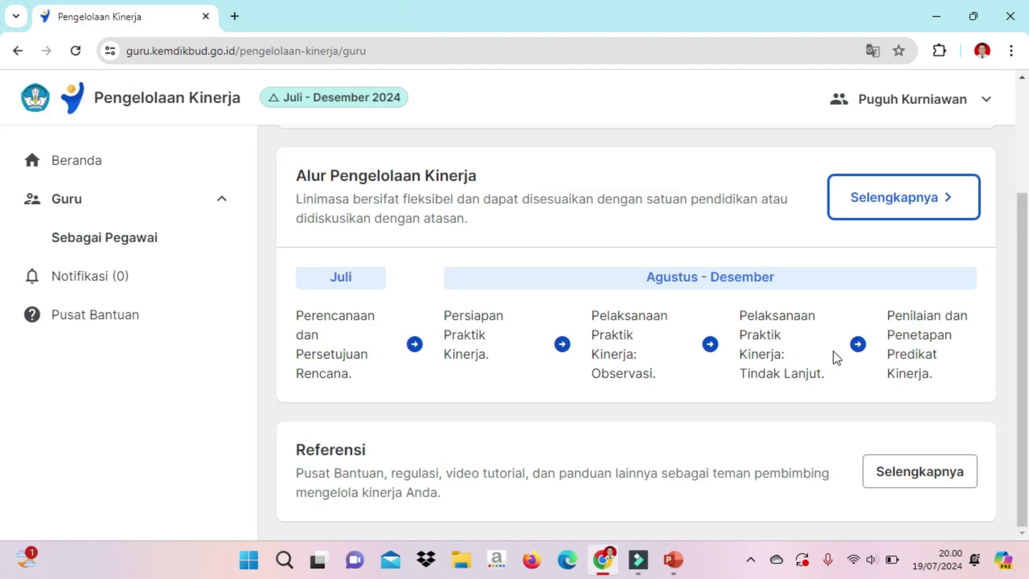
left_click(952, 475)
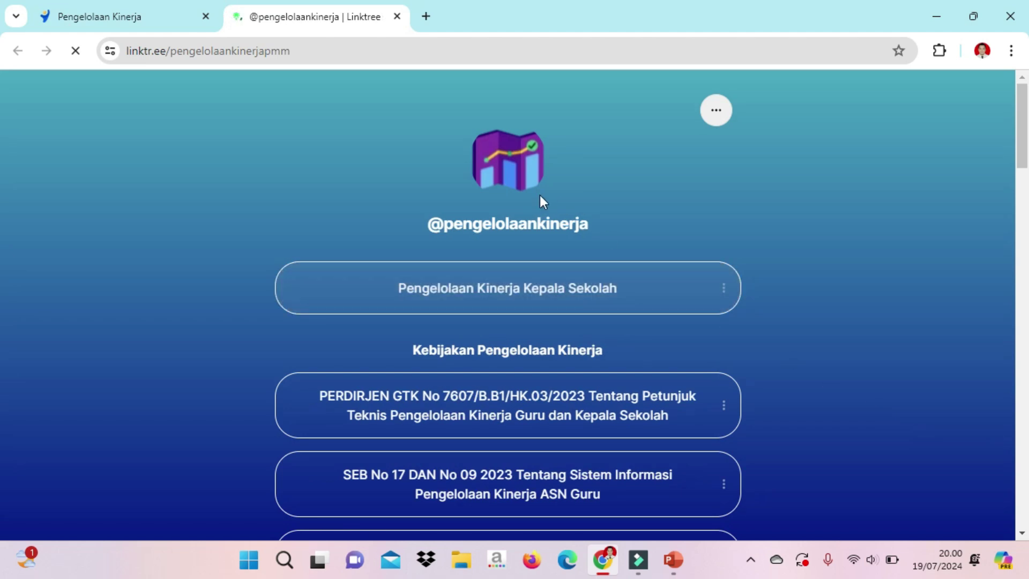
left_click(398, 17)
- Start the performance planning (Perencanaan Kinerja) for the selected period
scroll(702, 284, "up", 3)
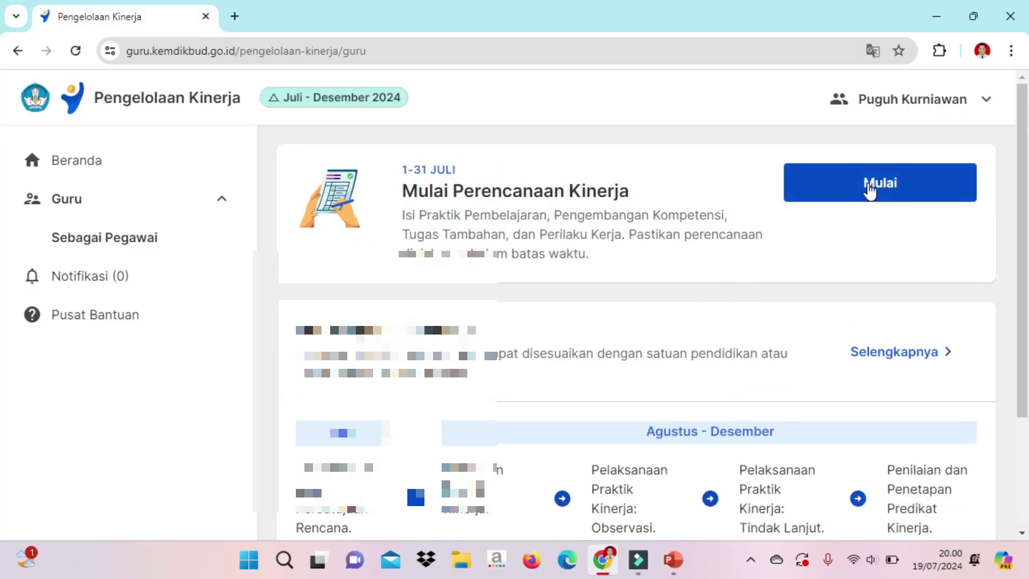
left_click(884, 188)
left_click(884, 188)
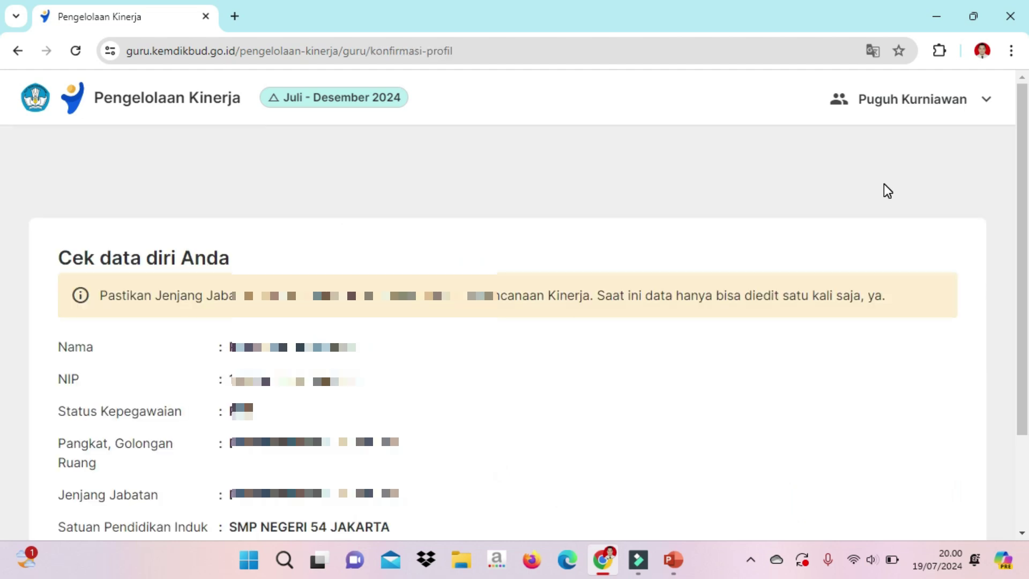
- Check the edit option for the personal data, and confirm the data as correct to proceed to planning
scroll(888, 191, "down", 2)
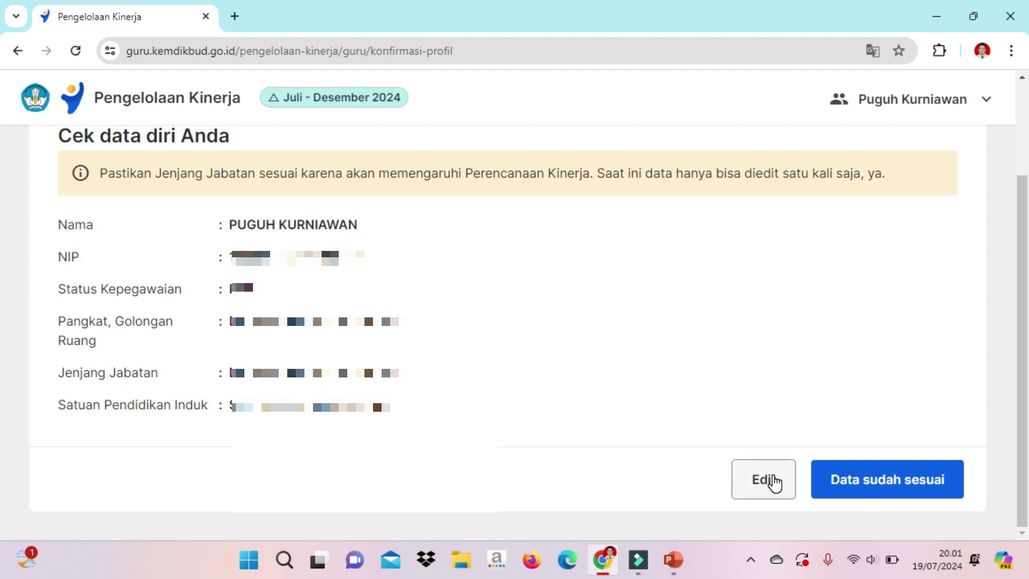
left_click(773, 481)
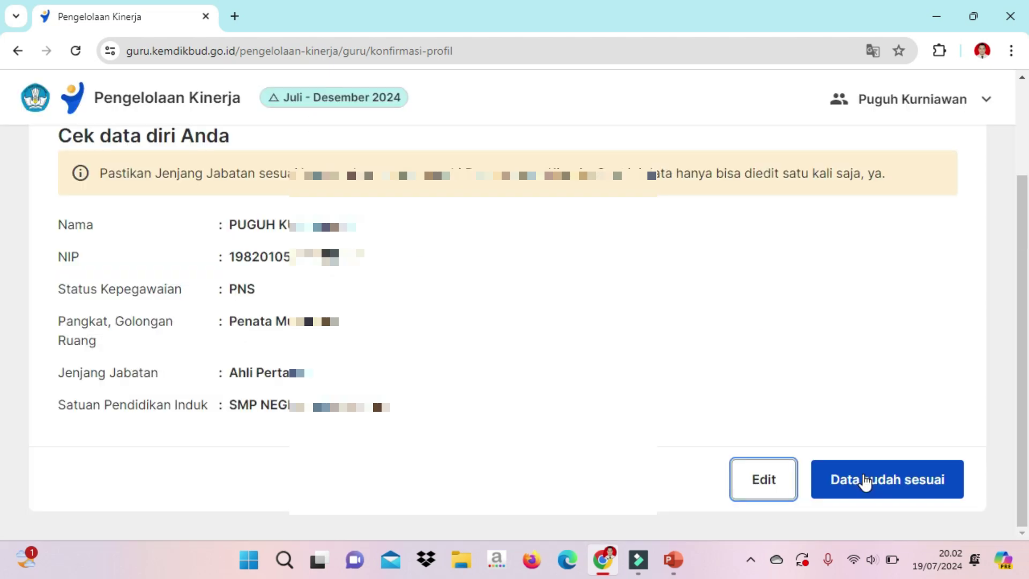
left_click(866, 480)
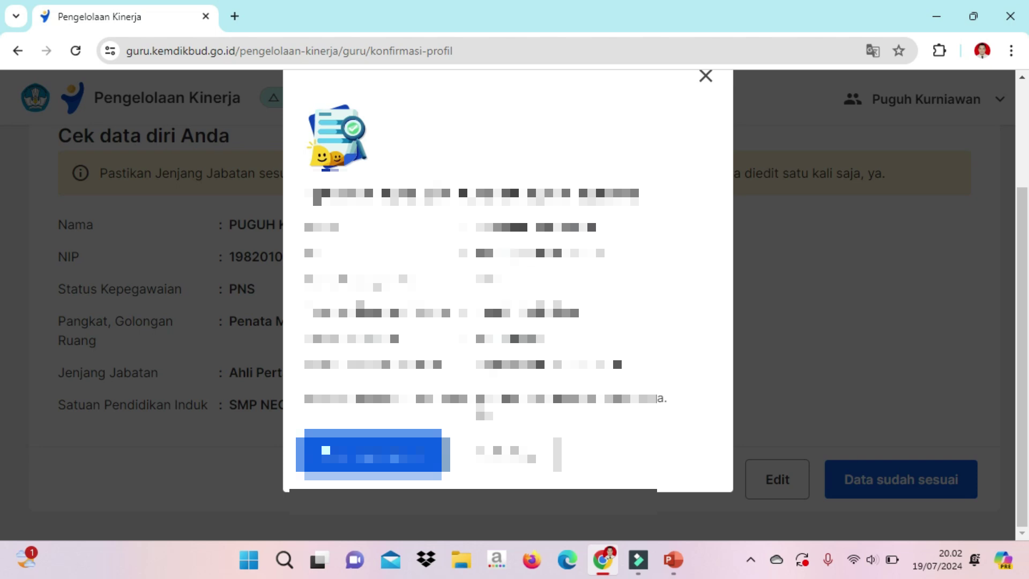
left_click(410, 465)
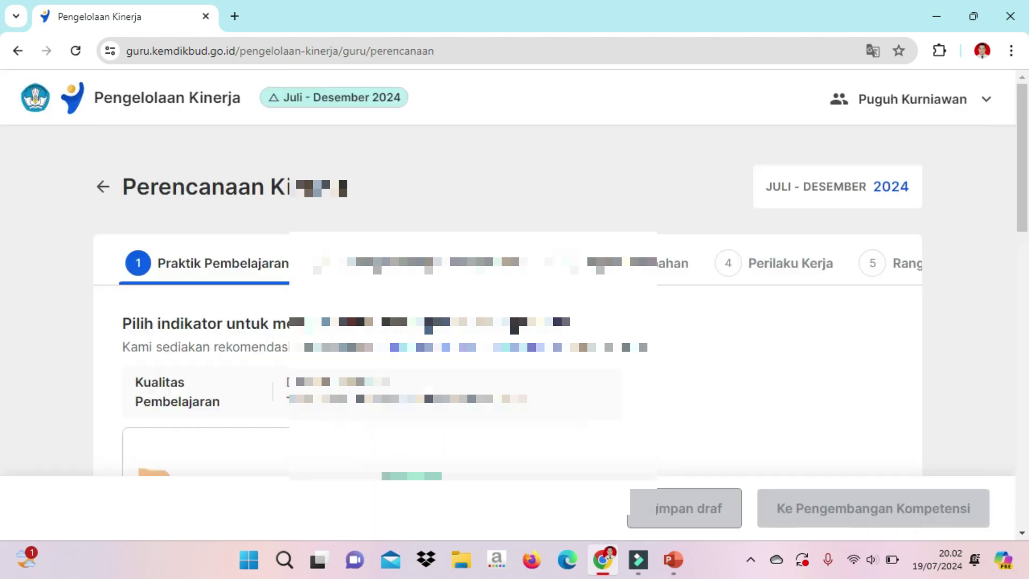
- Open the school's Rapor Pendidikan summary and review the Kualitas Pembelajaran dimensions
scroll(750, 348, "down", 2)
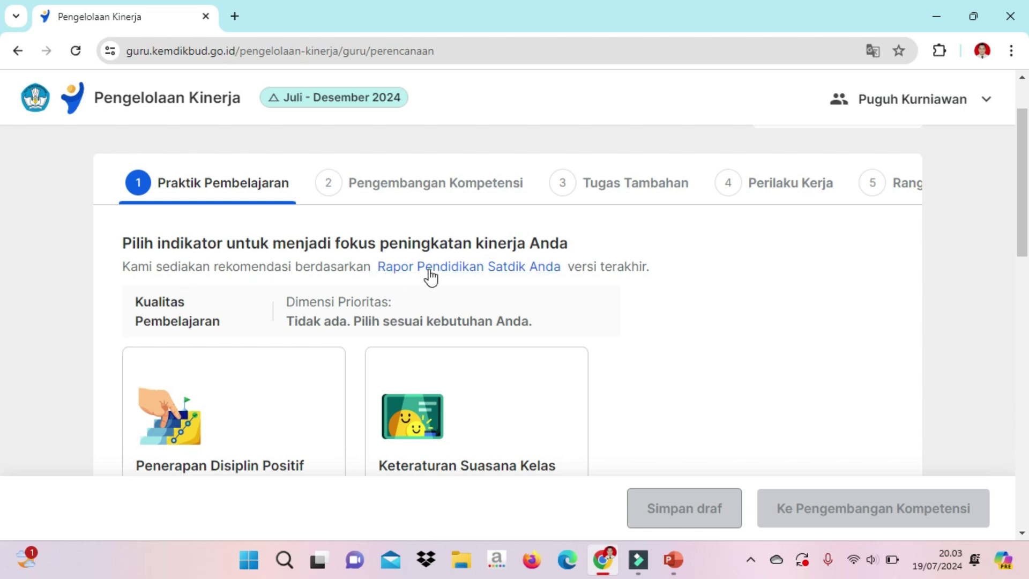
left_click(508, 276)
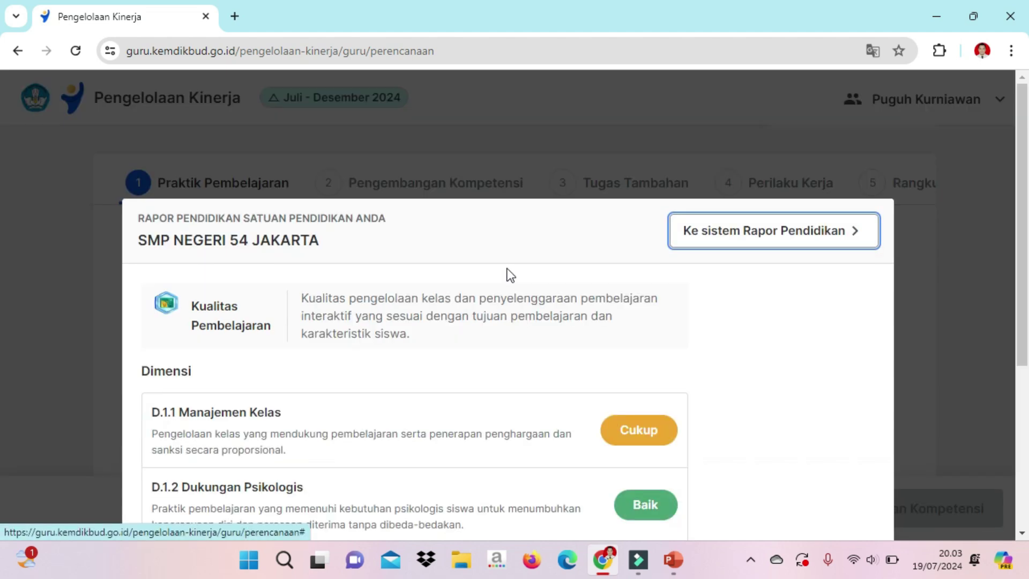
scroll(480, 284, "down", 3)
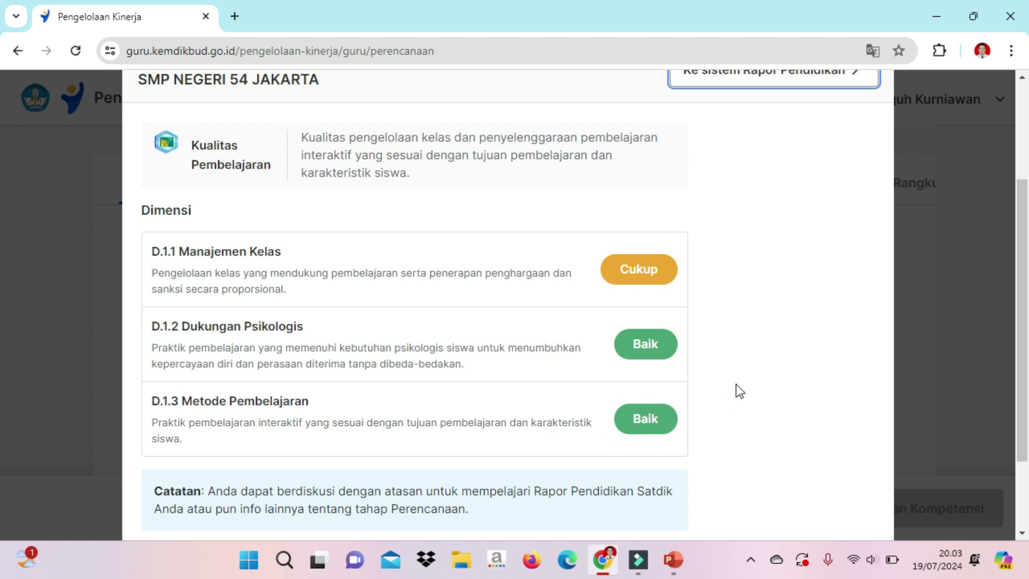
scroll(728, 378, "down", 1)
scroll(725, 374, "up", 3)
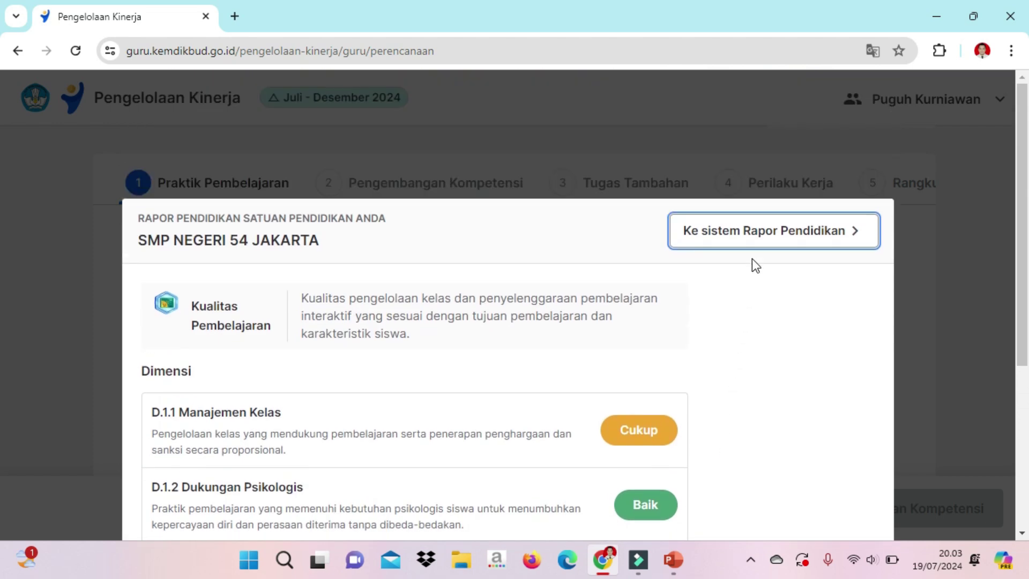
- Open the Rapor Pendidikan system from the summary, and return to the Praktik Pembelajaran planning page with both closed
left_click(745, 234)
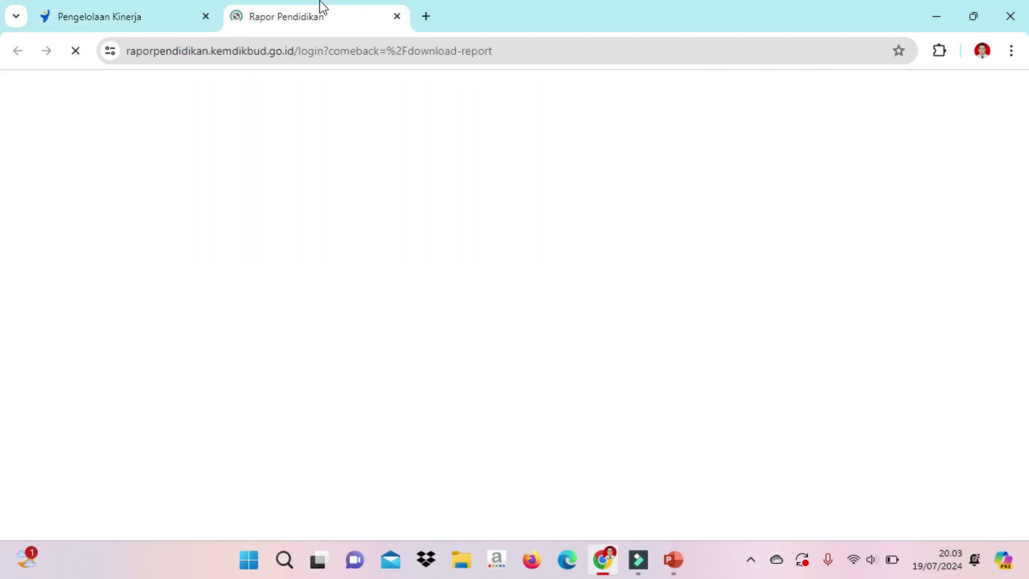
left_click(114, 21)
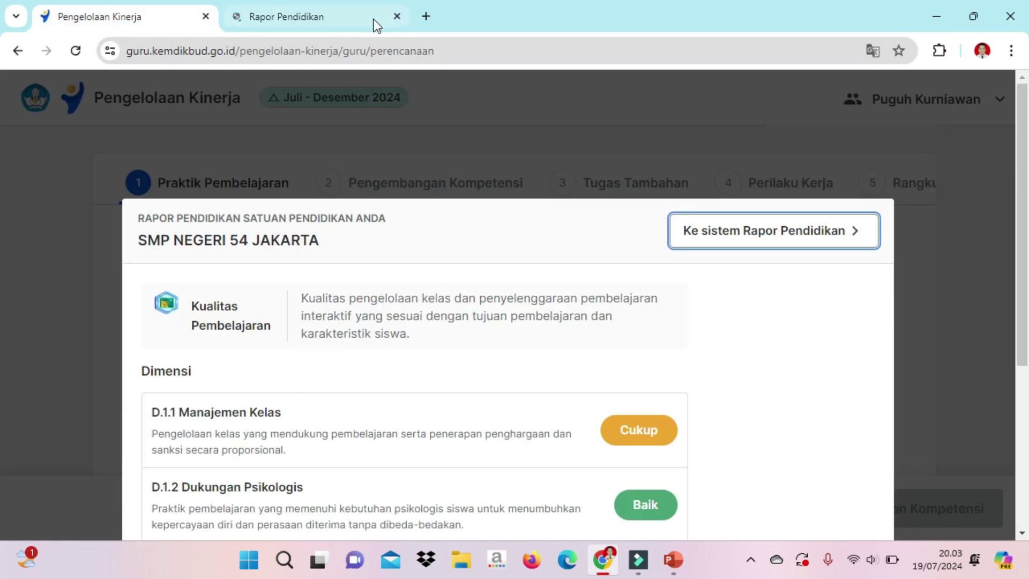
left_click(397, 16)
left_click(622, 137)
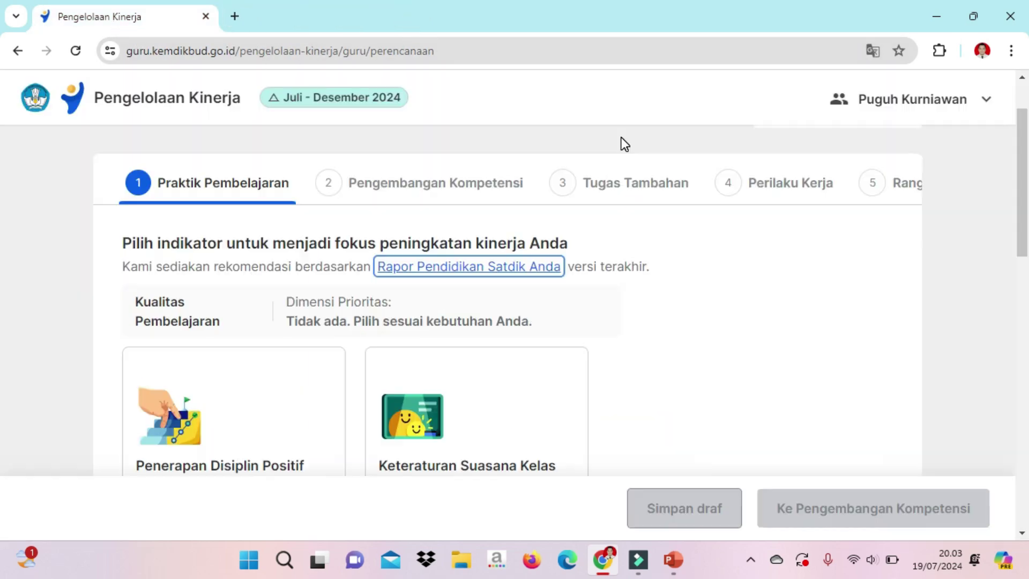
- Review the Praktik Pembelajaran indicator options across the Manajemen Kelas, Dukungan Psikologis and Metode Pembelajaran dimensions
scroll(570, 163, "down", 3)
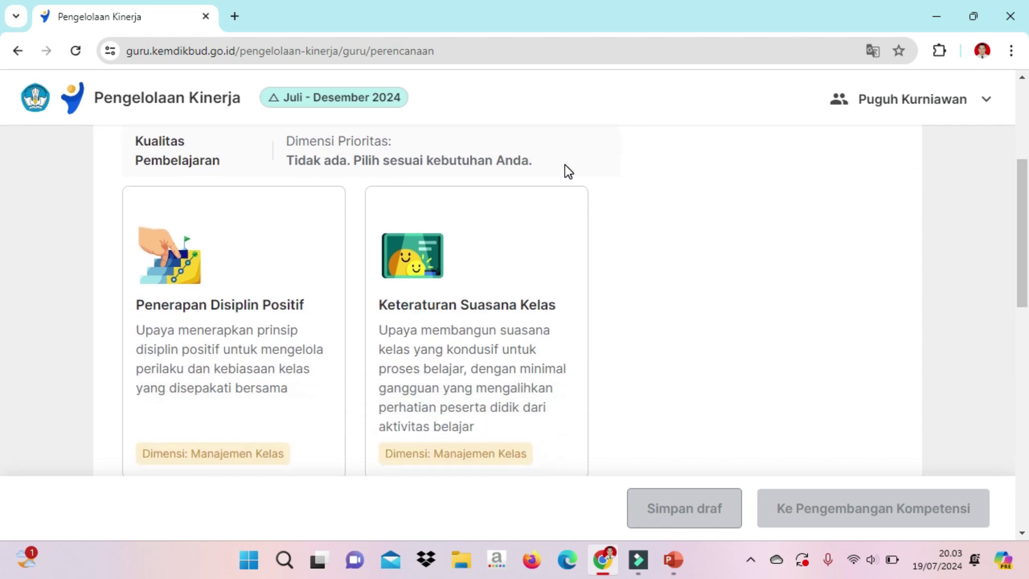
scroll(564, 165, "down", 2)
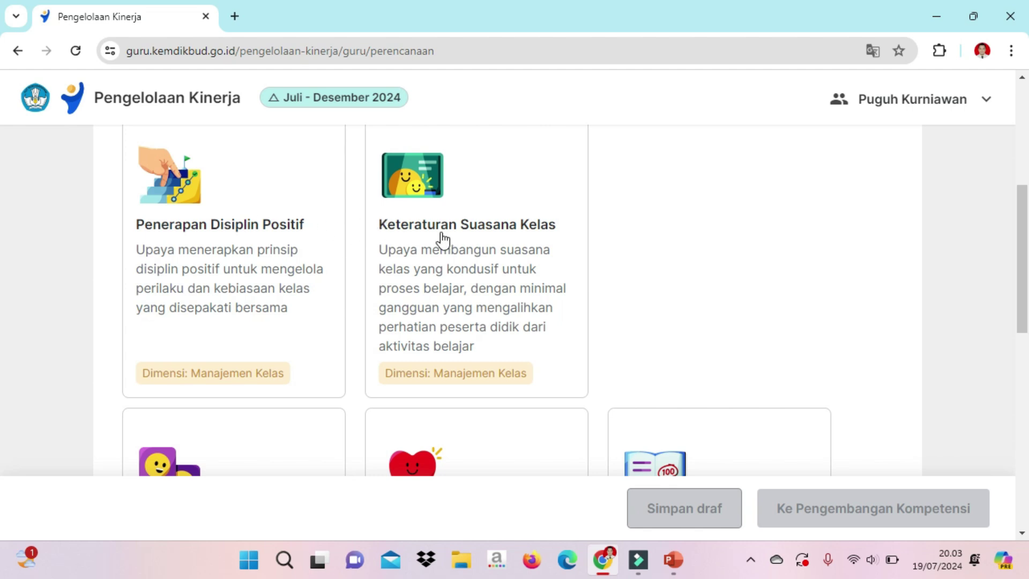
scroll(429, 245, "down", 1)
scroll(433, 245, "down", 5)
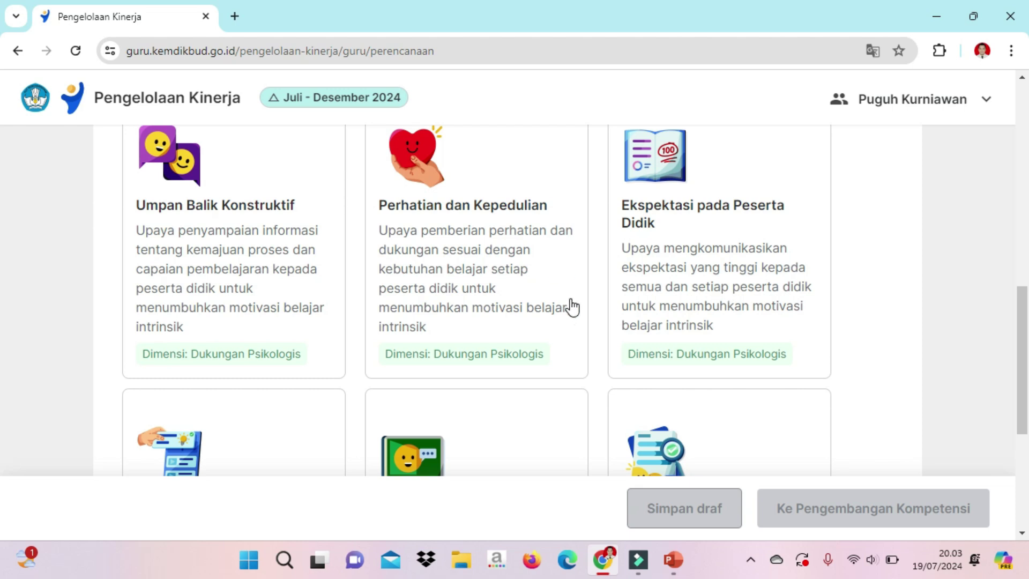
scroll(569, 306, "down", 3)
scroll(568, 307, "down", 2)
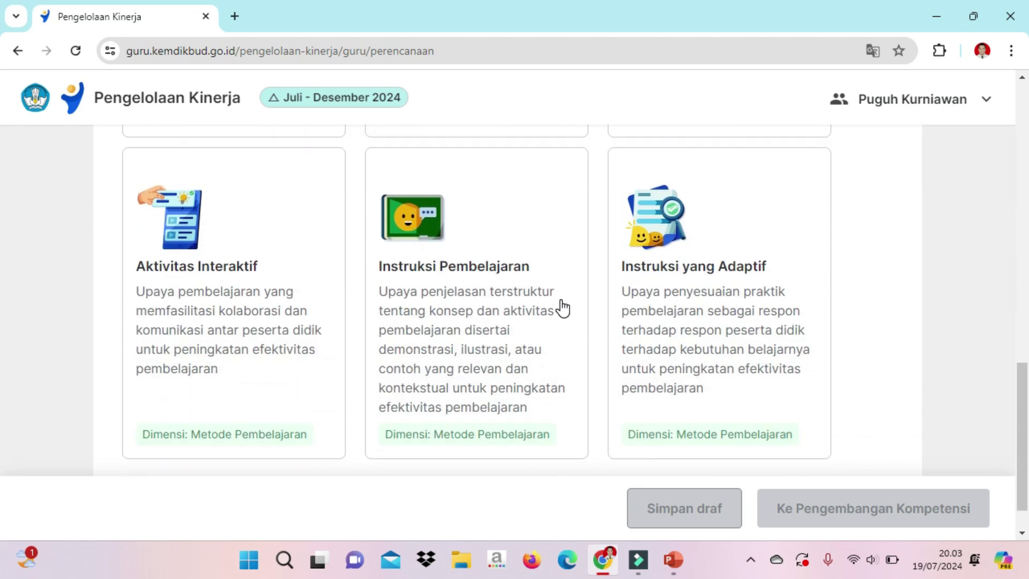
scroll(563, 308, "up", 10)
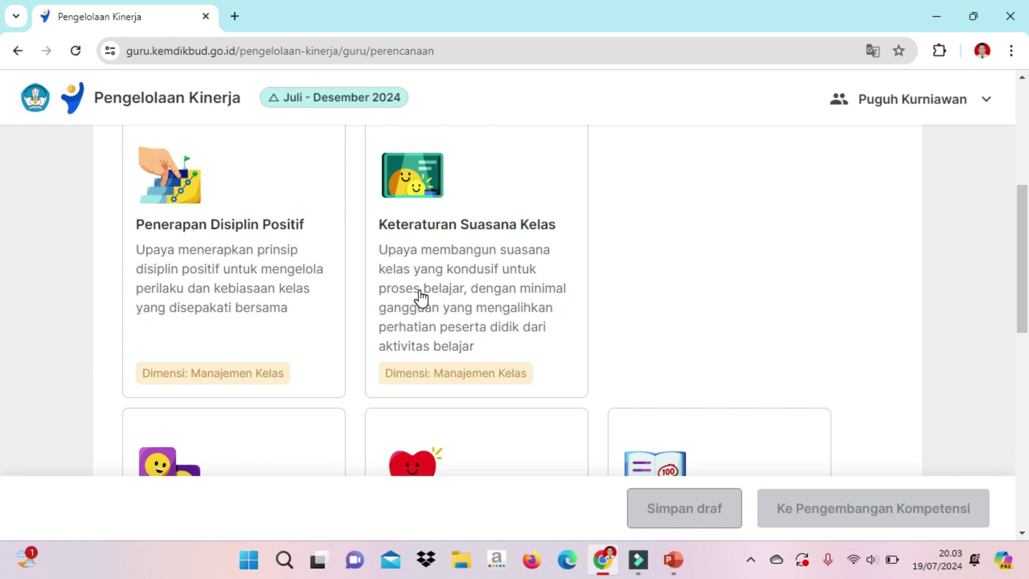
scroll(433, 294, "down", 6)
scroll(433, 294, "down", 5)
scroll(433, 294, "up", 12)
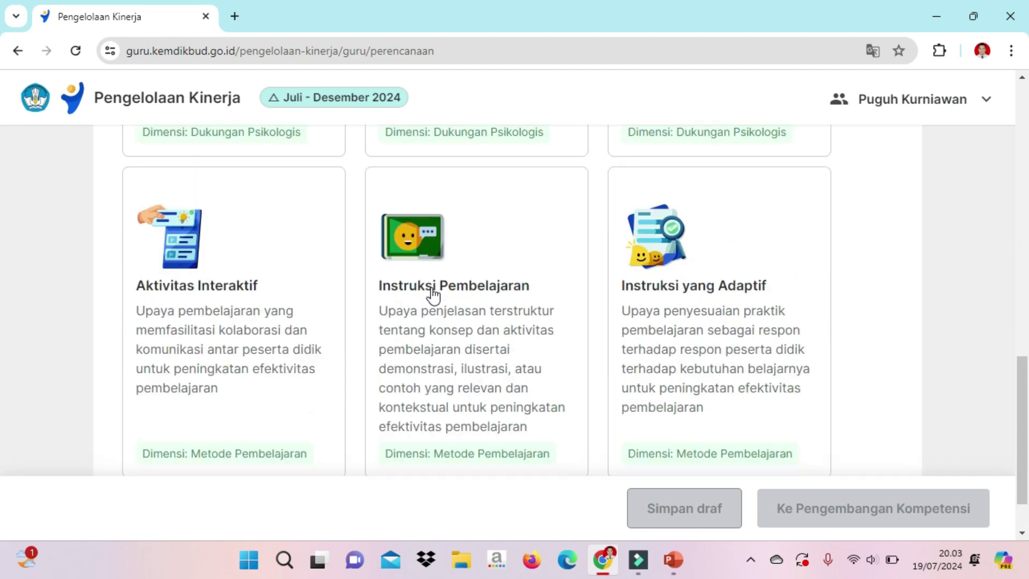
scroll(433, 294, "up", 1)
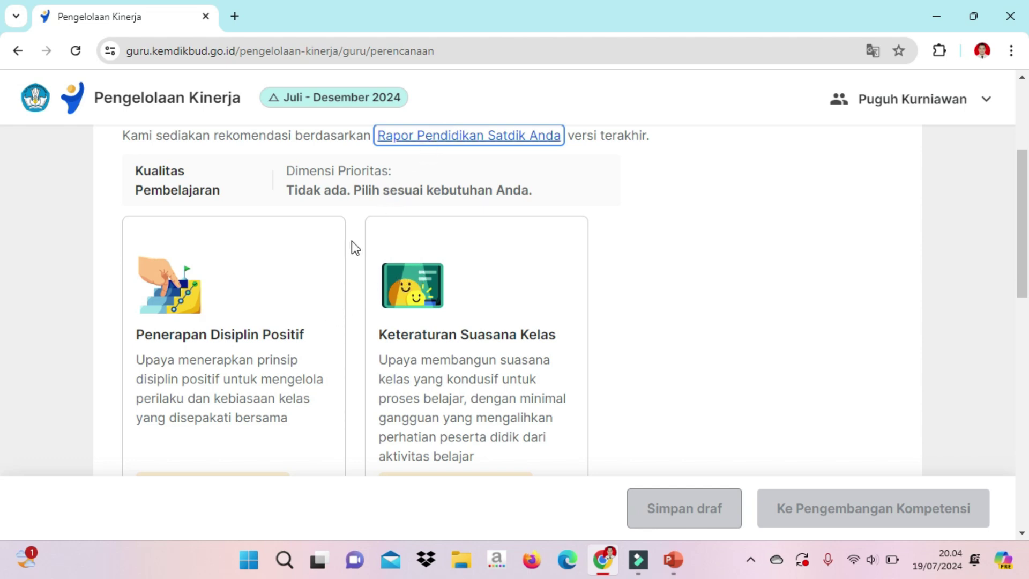
- Choose Keteraturan Suasana Kelas as the performance improvement indicator and proceed to Pengembangan Kompetensi
scroll(271, 311, "down", 1)
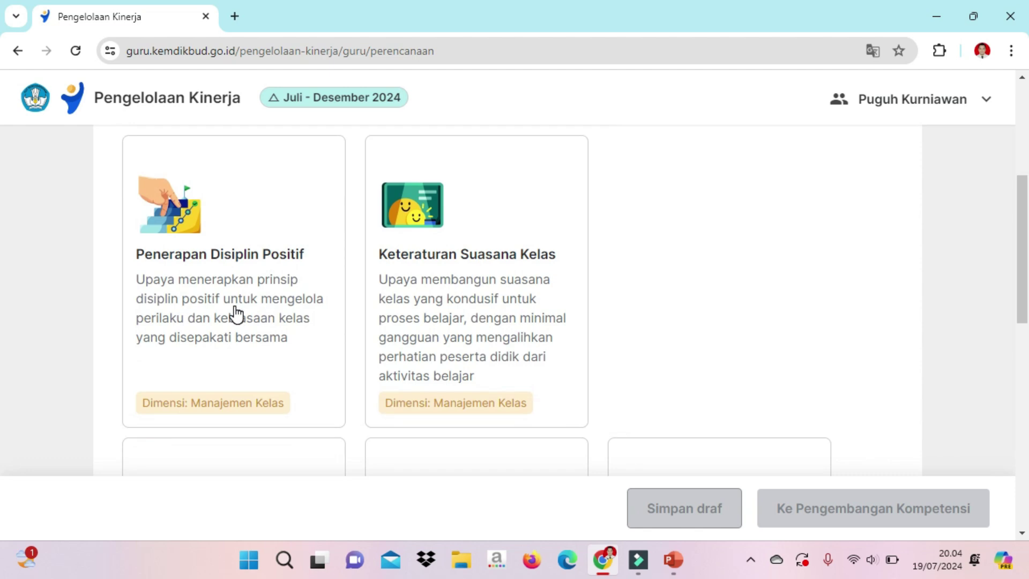
left_click(451, 270)
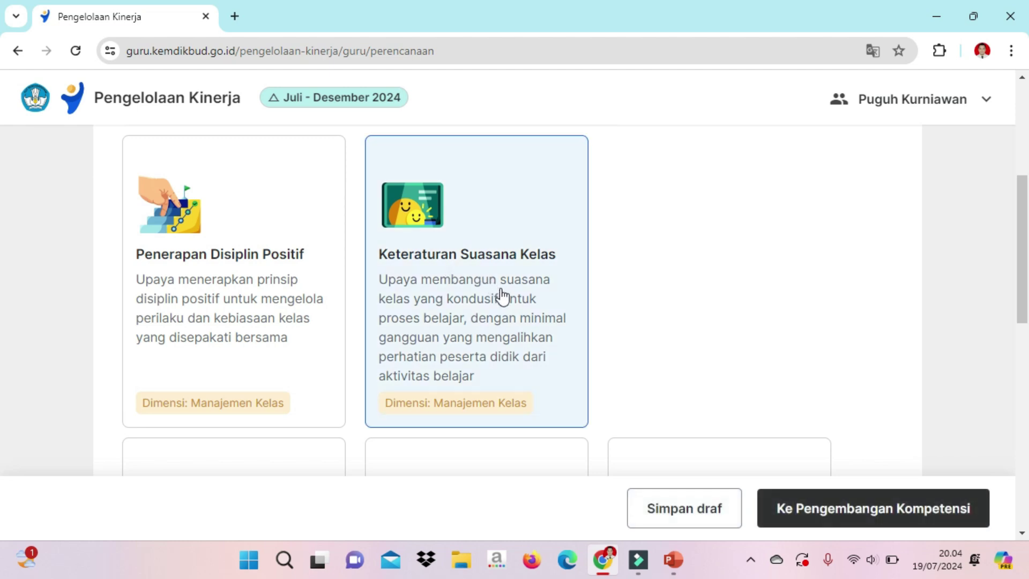
left_click(868, 517)
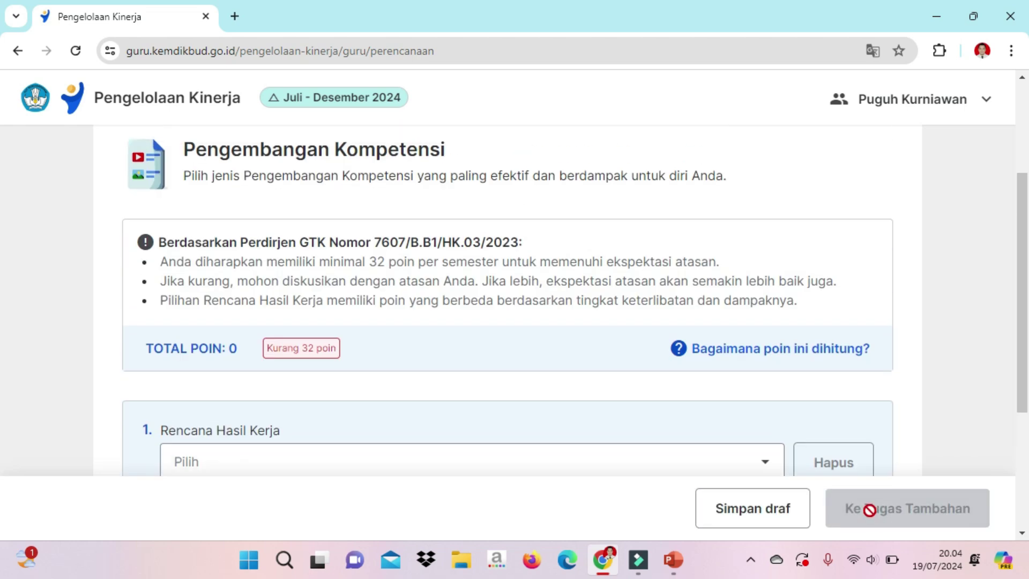
- Read the semester point requirements and examine the Rencana Hasil Kerja options with their point values for the first entry
scroll(647, 393, "down", 1)
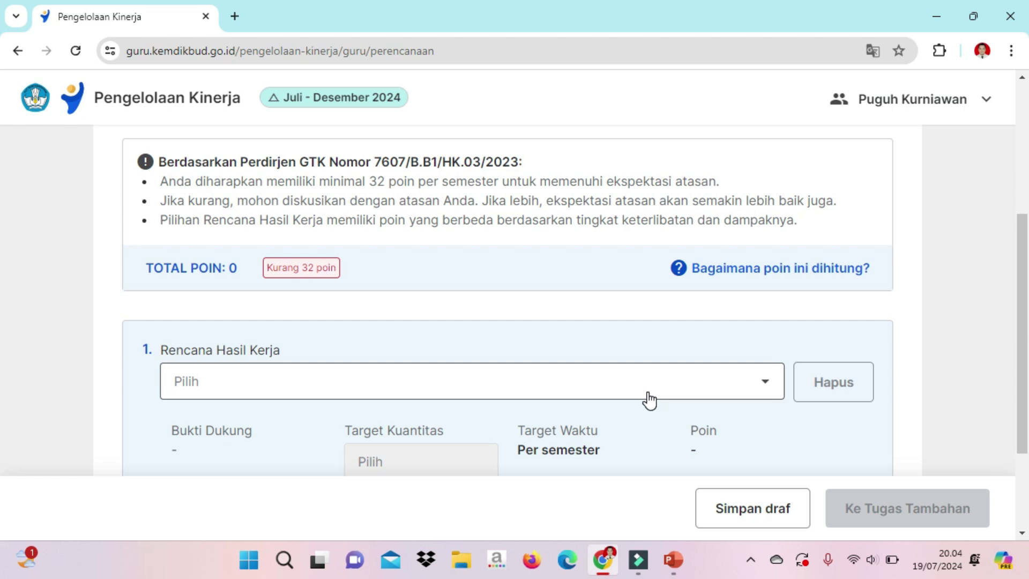
scroll(648, 399, "up", 1)
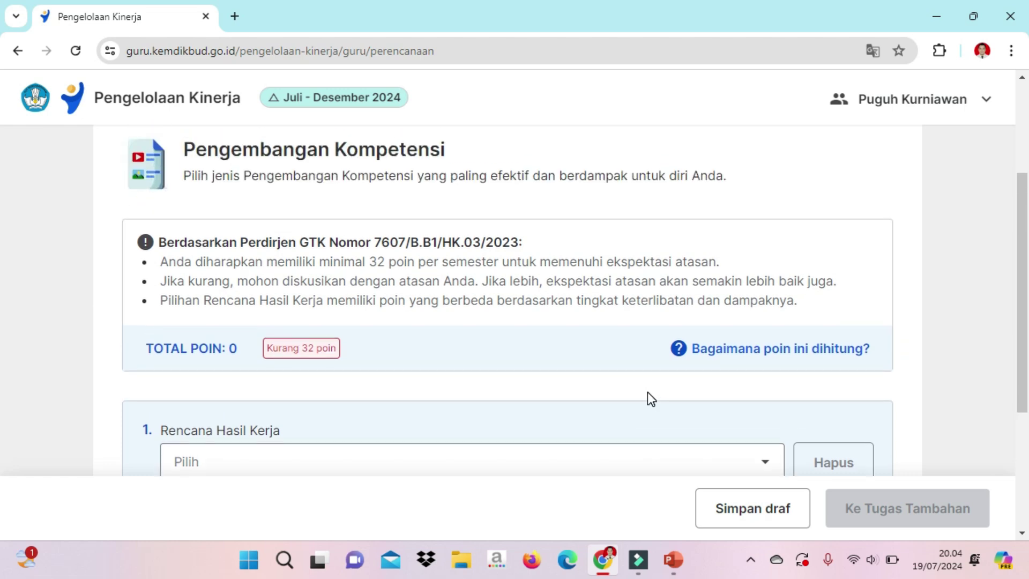
scroll(647, 399, "down", 1)
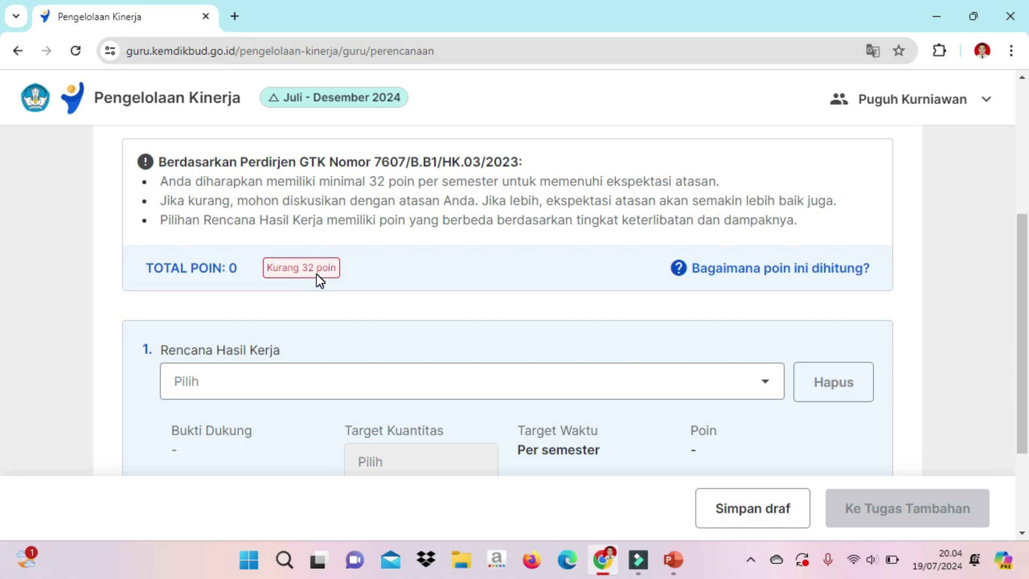
scroll(316, 274, "down", 1)
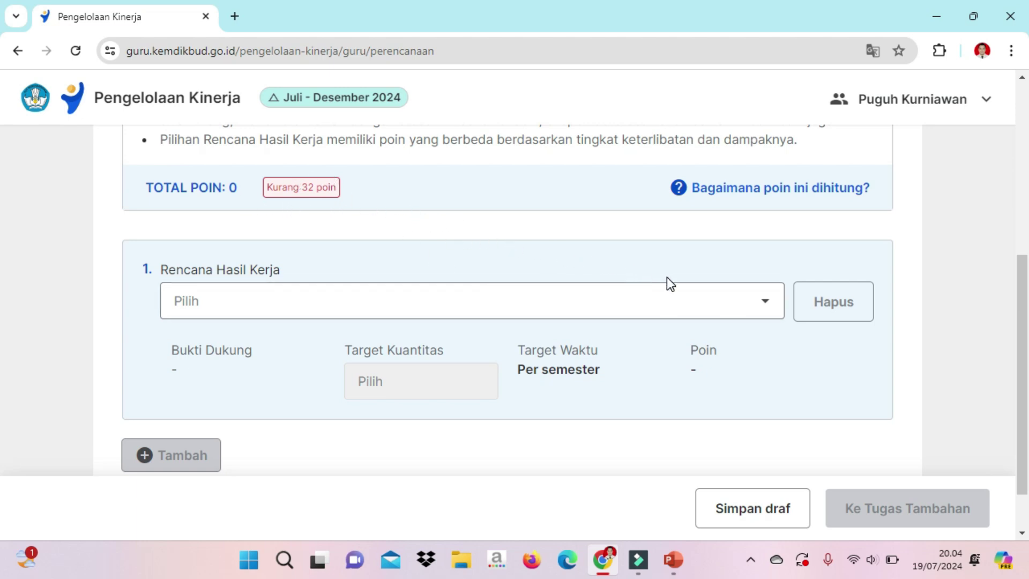
left_click(765, 302)
scroll(767, 302, "down", 1)
scroll(767, 301, "up", 1)
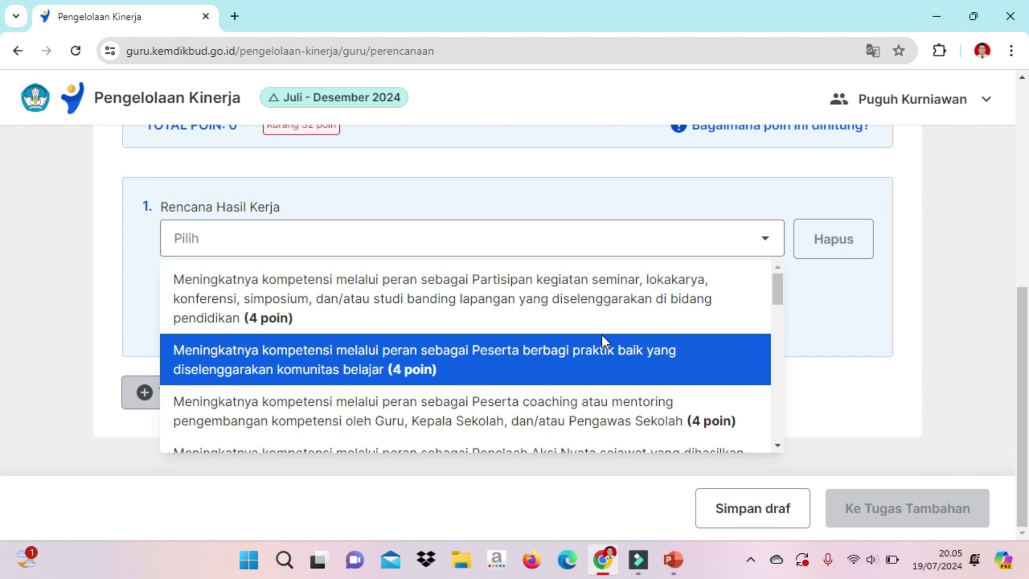
left_click_drag(782, 292, 779, 304)
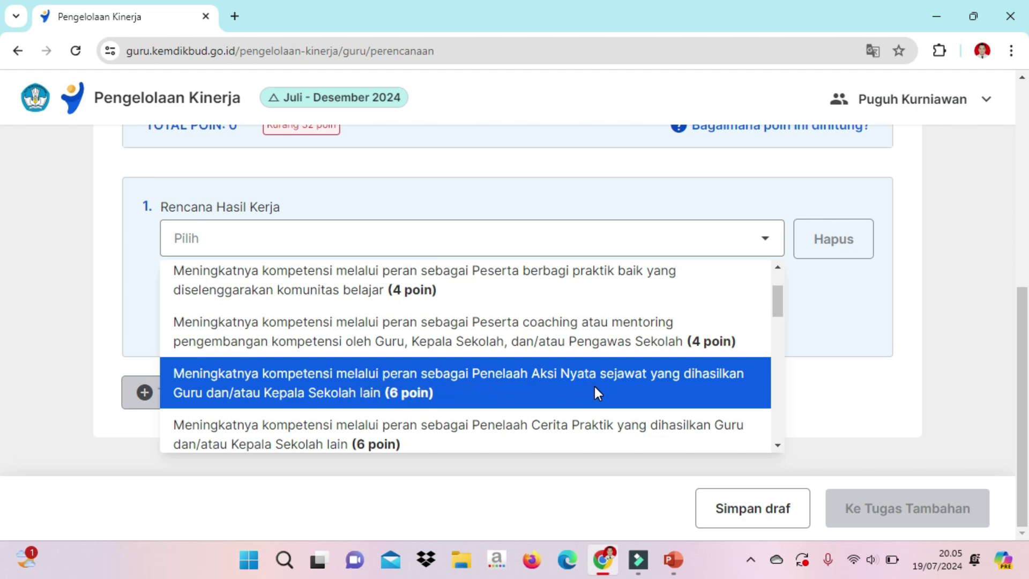
scroll(594, 387, "down", 2)
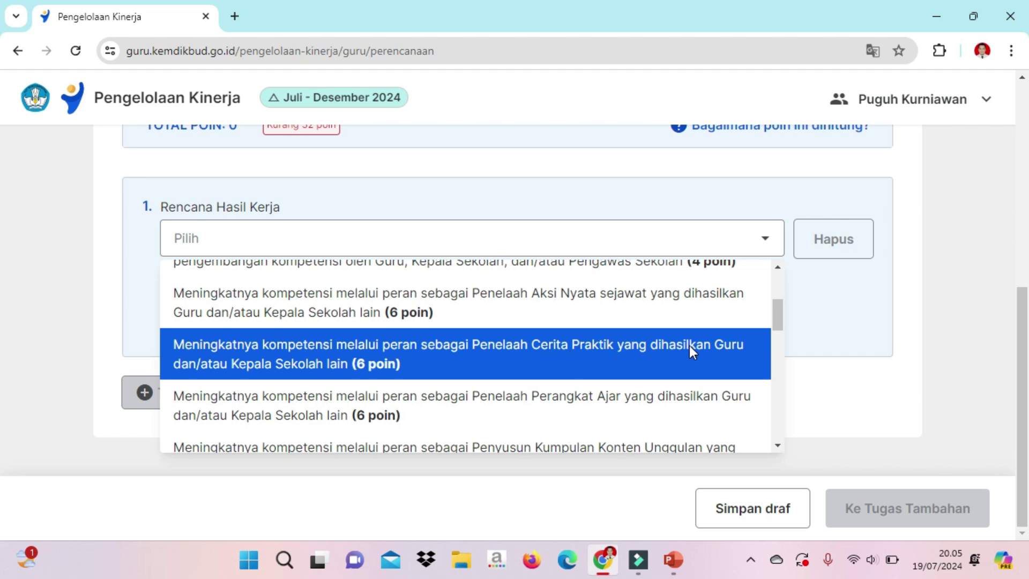
scroll(313, 360, "down", 2)
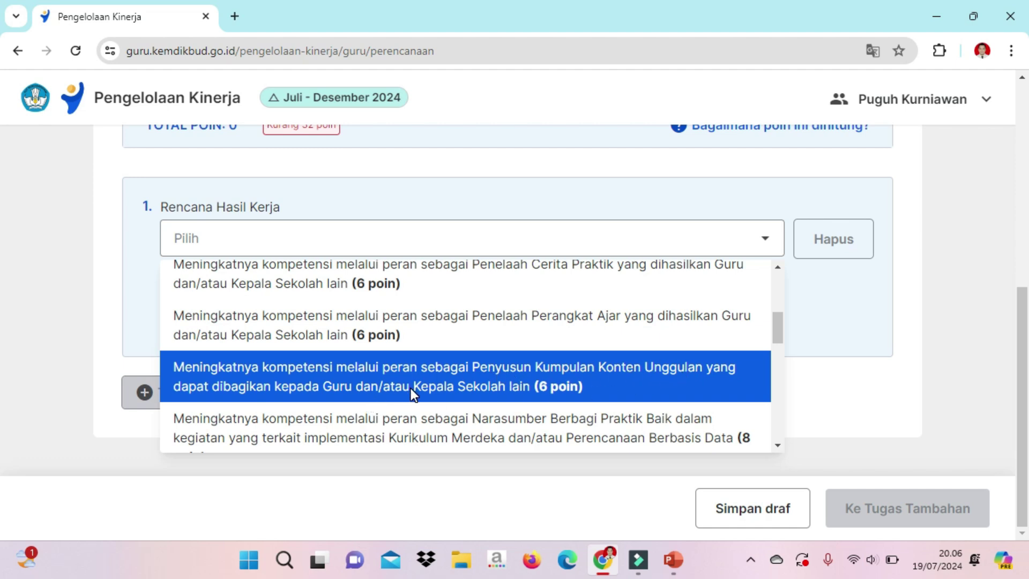
scroll(410, 388, "down", 1)
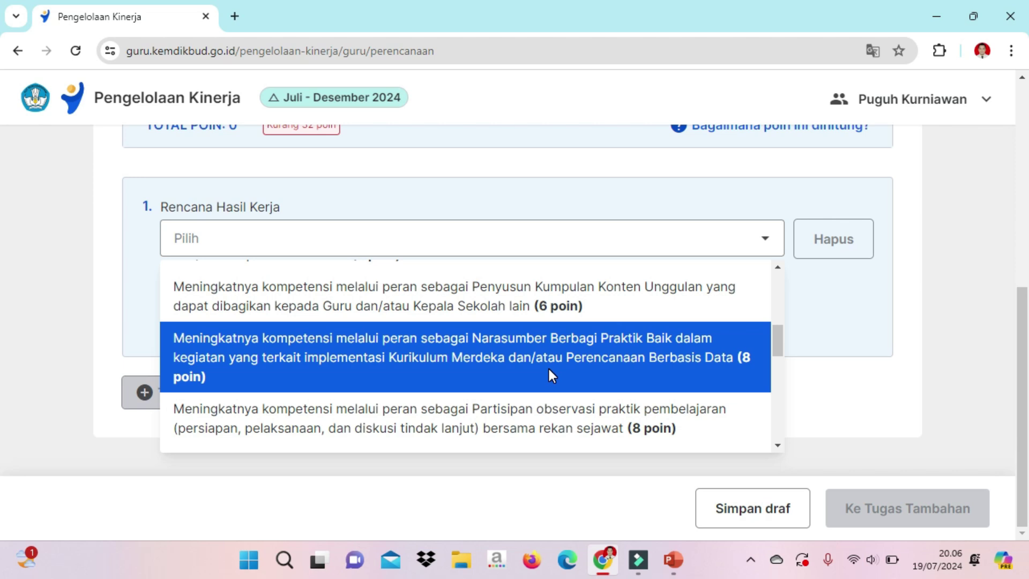
scroll(548, 366, "down", 1)
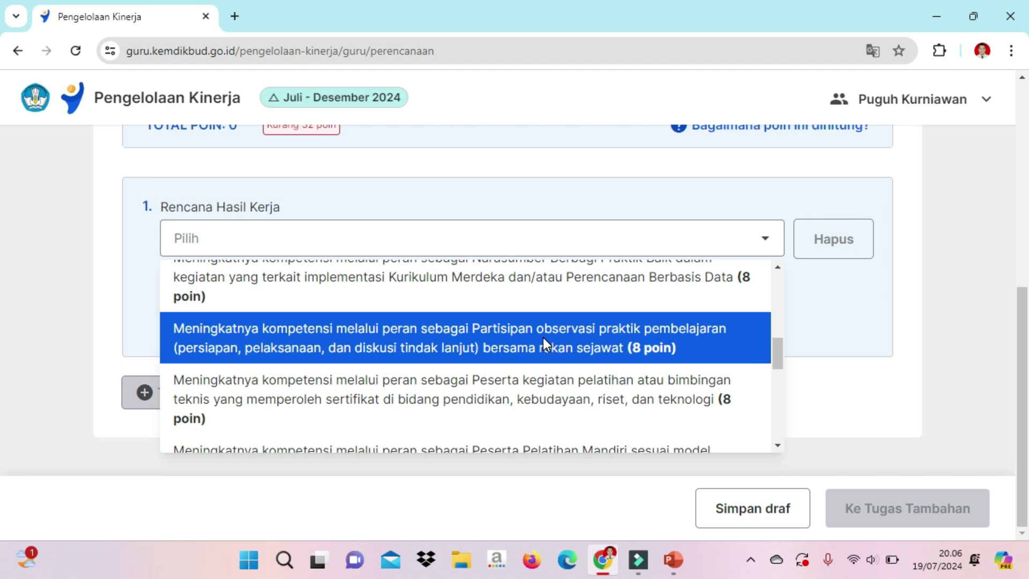
scroll(543, 337, "down", 1)
scroll(487, 307, "up", 1)
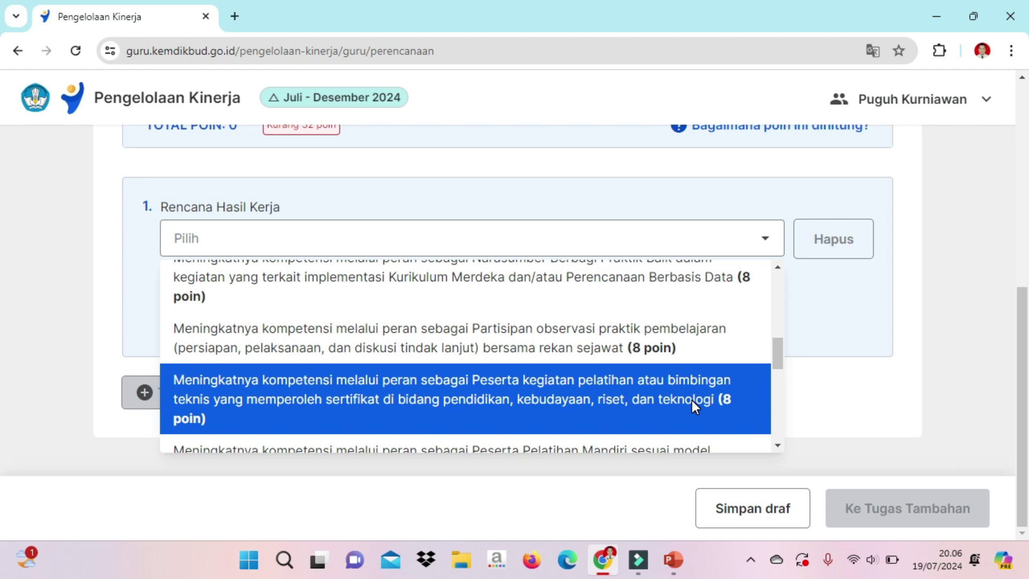
scroll(691, 396, "down", 2)
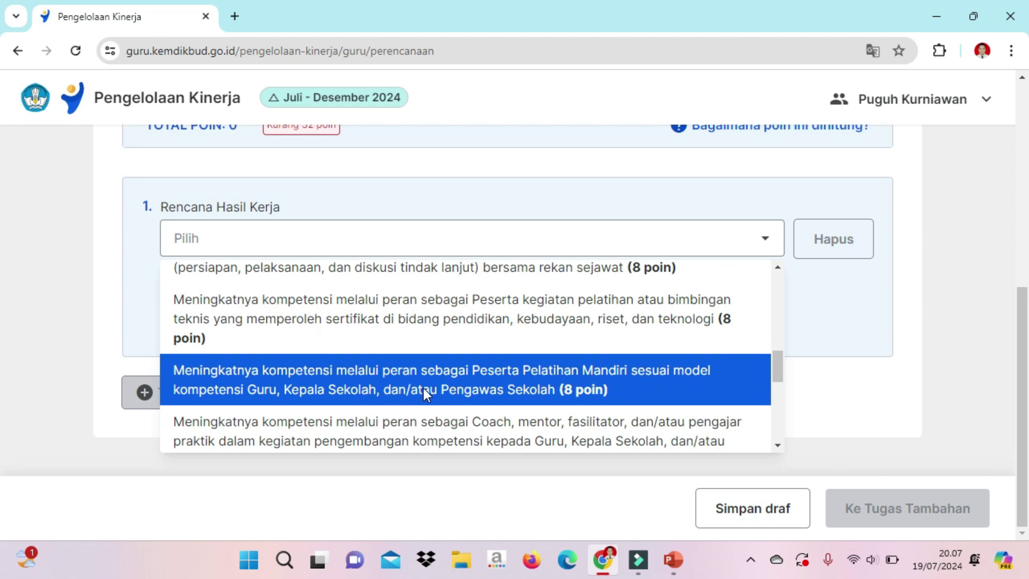
scroll(557, 384, "down", 2)
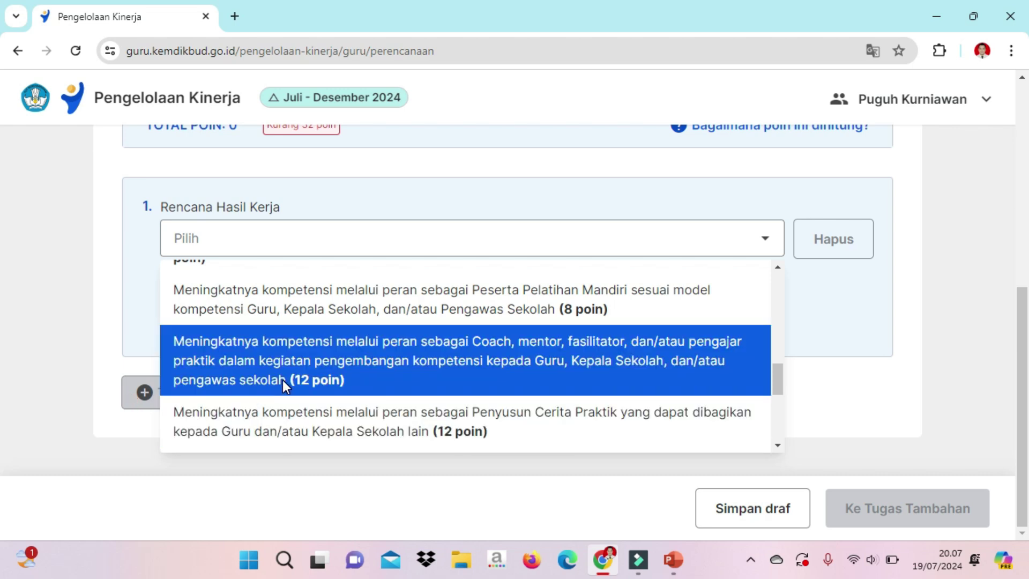
scroll(282, 380, "down", 2)
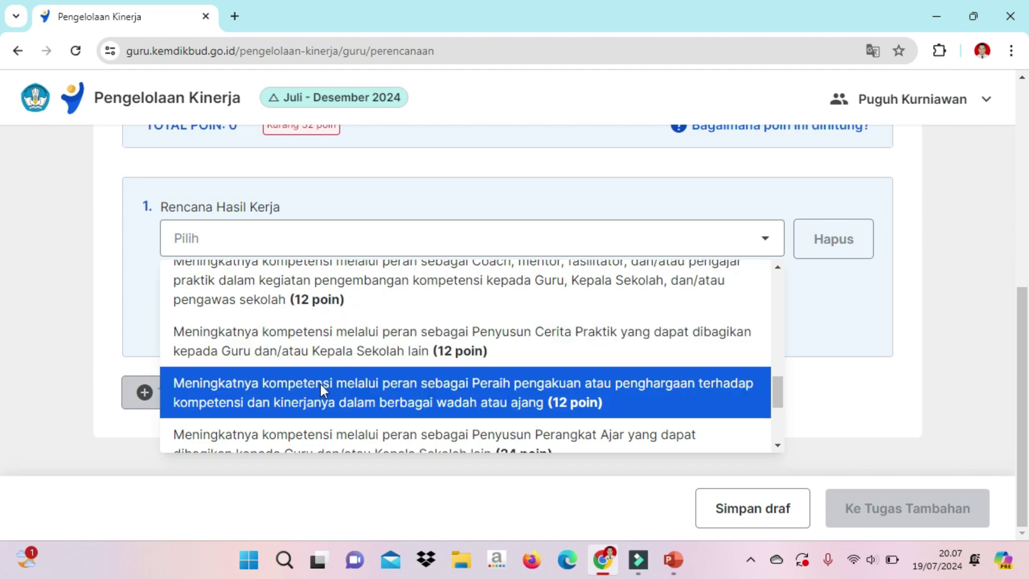
scroll(466, 408, "down", 2)
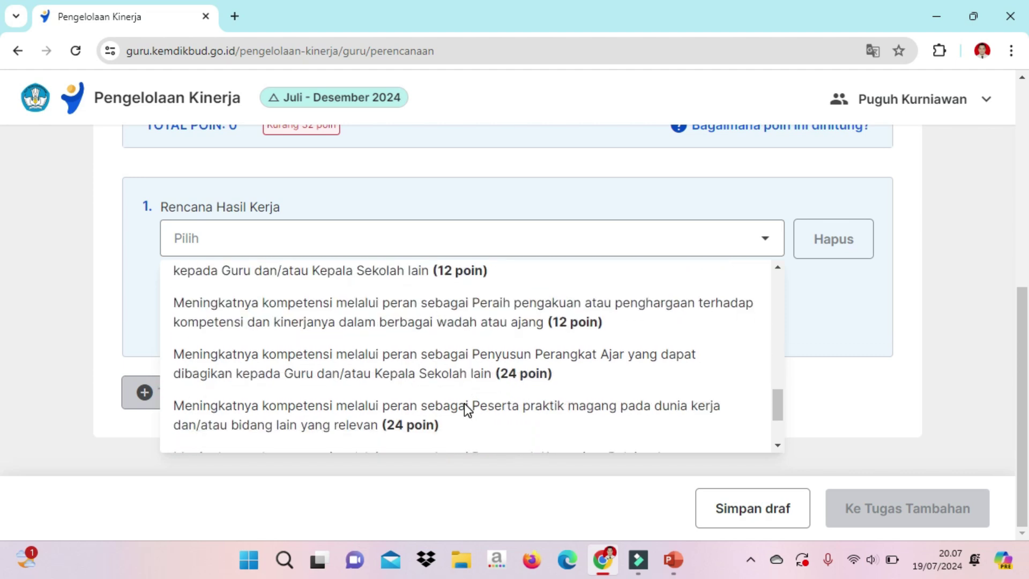
- Set the first Rencana Hasil Kerja to the 4-point role of Partisipan kegiatan seminar, lokakarya, konferensi, simposium, dan/atau studi banding lapangan
scroll(460, 404, "up", 5)
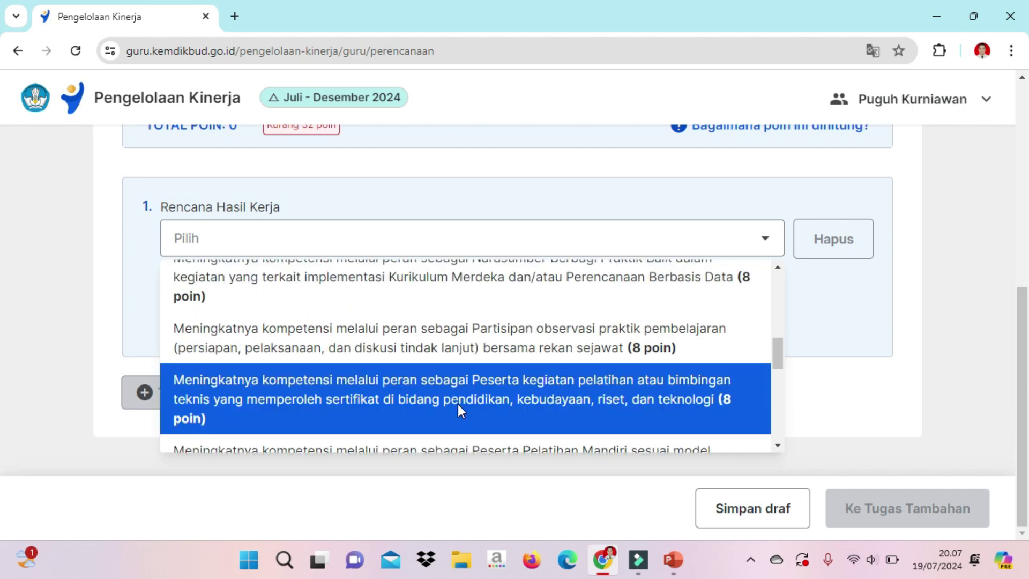
scroll(458, 406, "up", 5)
scroll(459, 408, "down", 3)
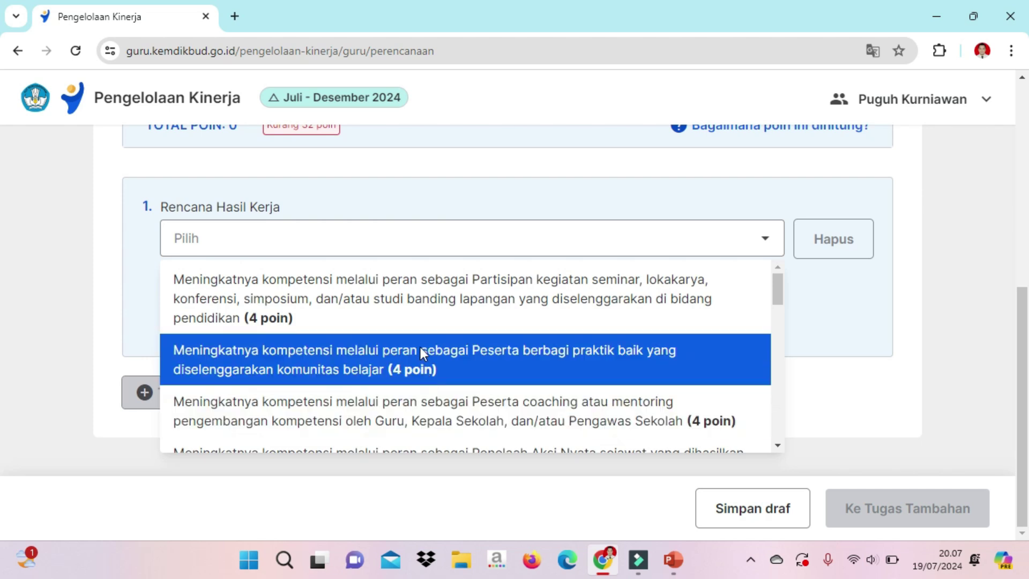
left_click(428, 303)
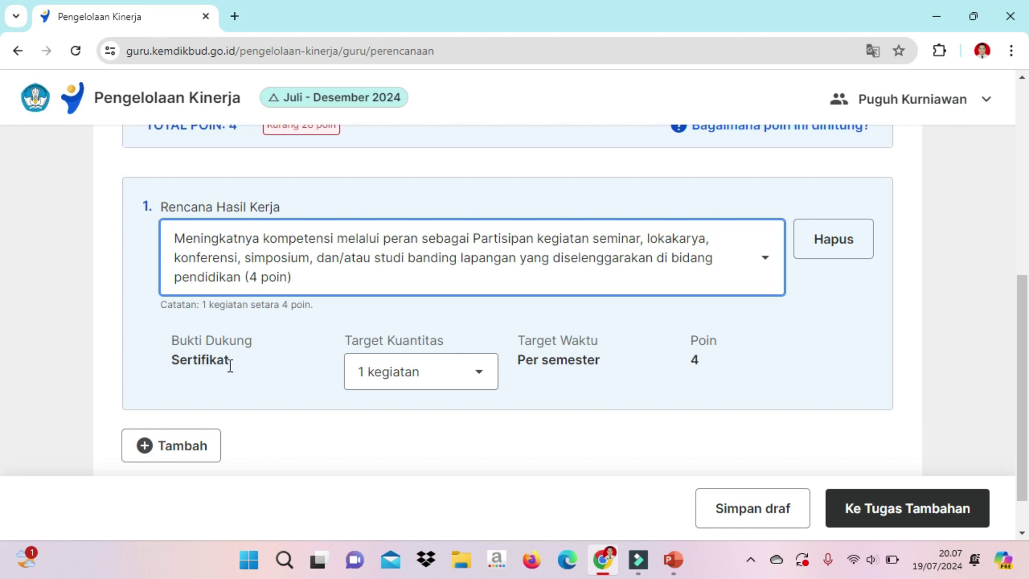
scroll(230, 365, "down", 1)
scroll(230, 364, "up", 2)
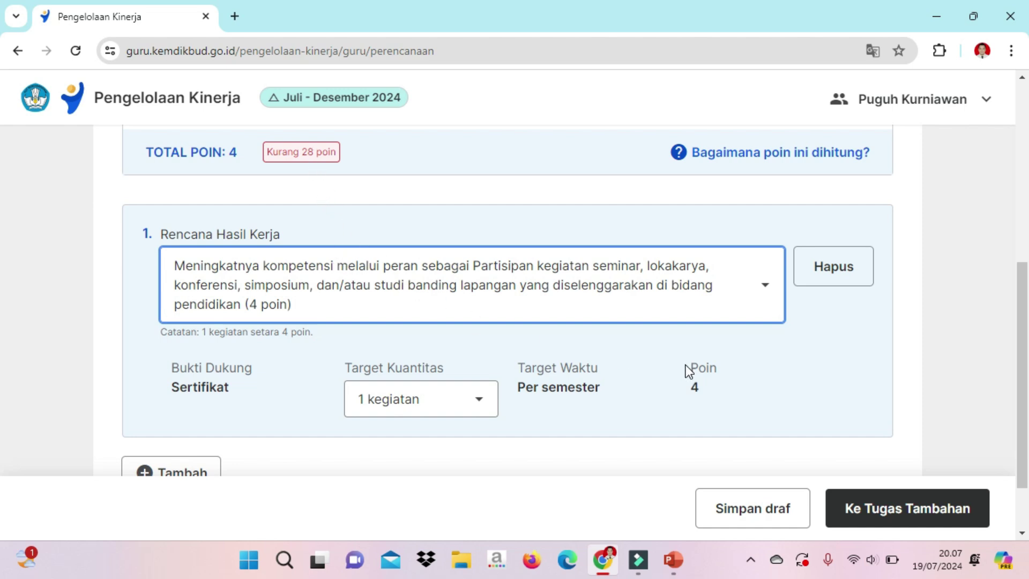
- Add a second Rencana Hasil Kerja for the 4-point role of Peserta berbagi praktik baik yang diselenggarakan komunitas belajar
scroll(689, 367, "down", 1)
left_click(201, 403)
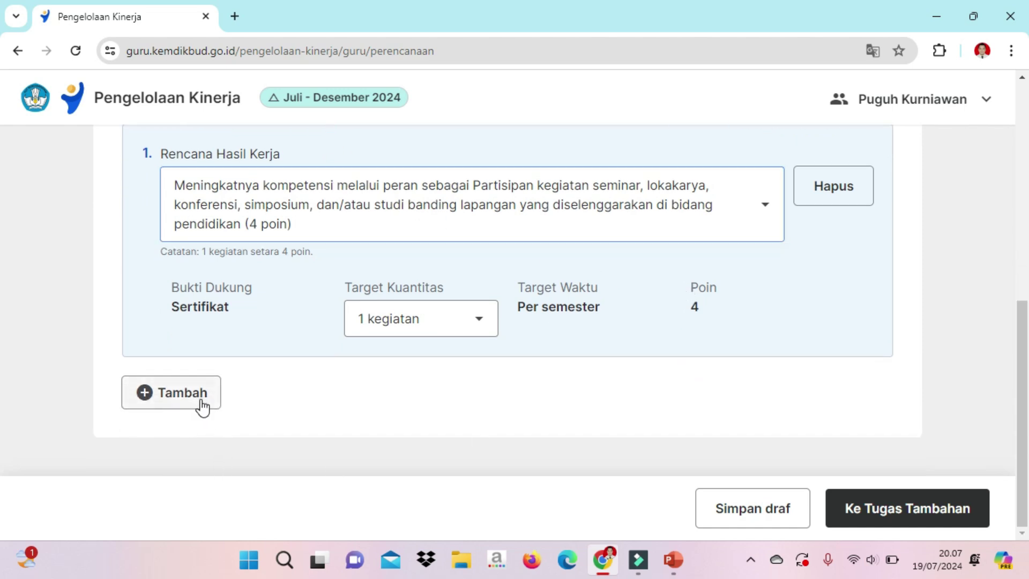
scroll(228, 397, "down", 2)
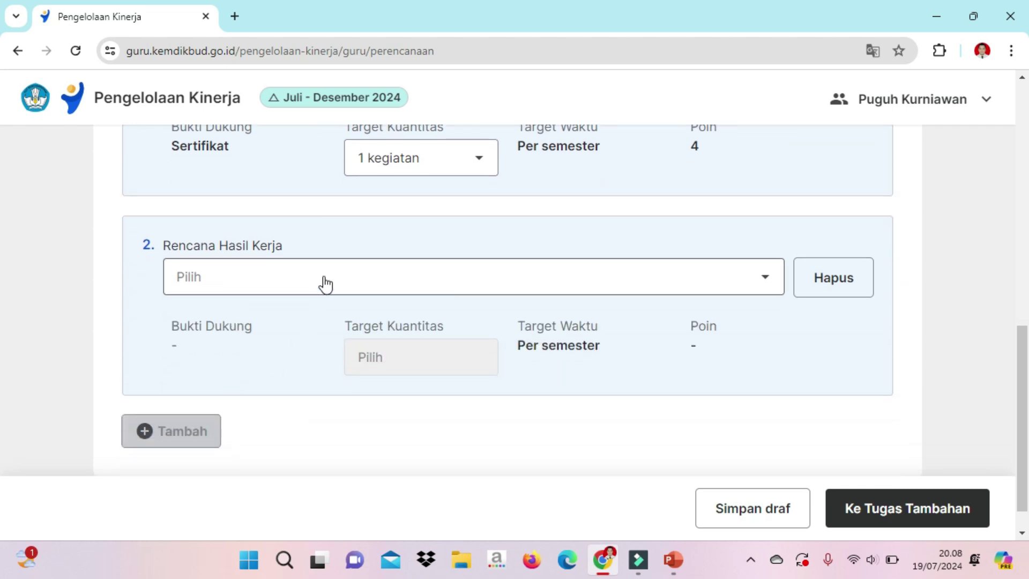
left_click(322, 283)
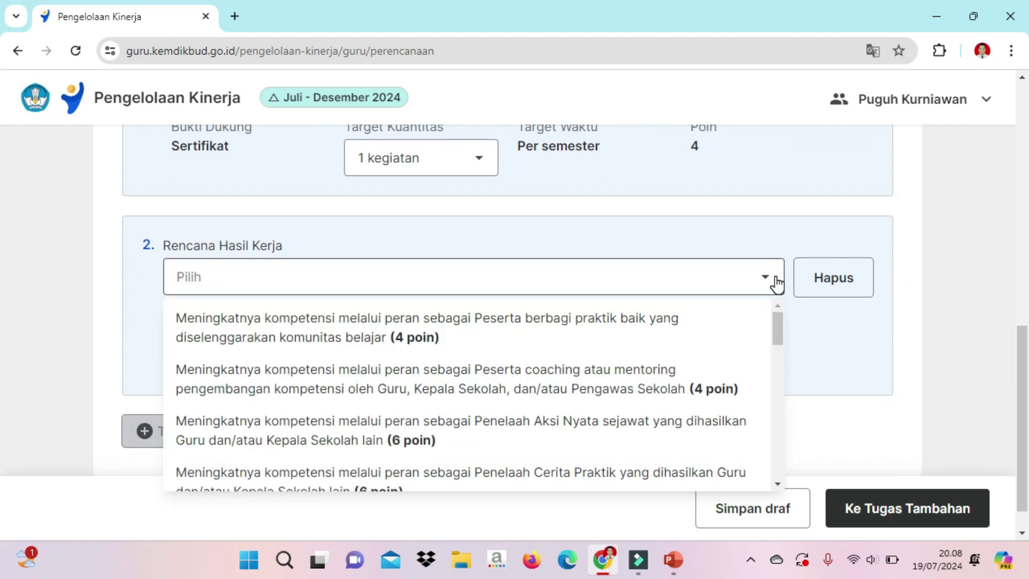
scroll(771, 279, "down", 1)
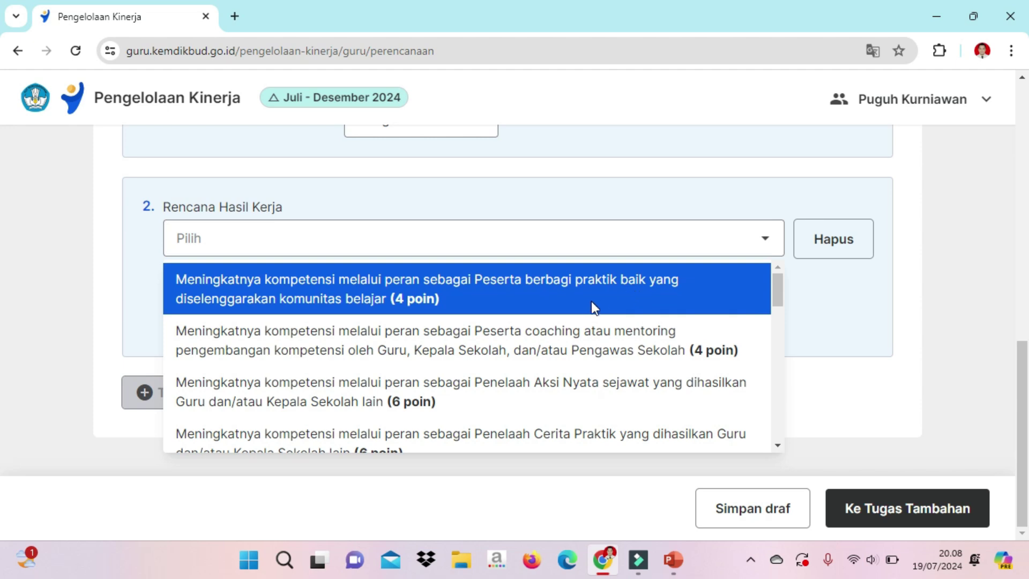
left_click(545, 303)
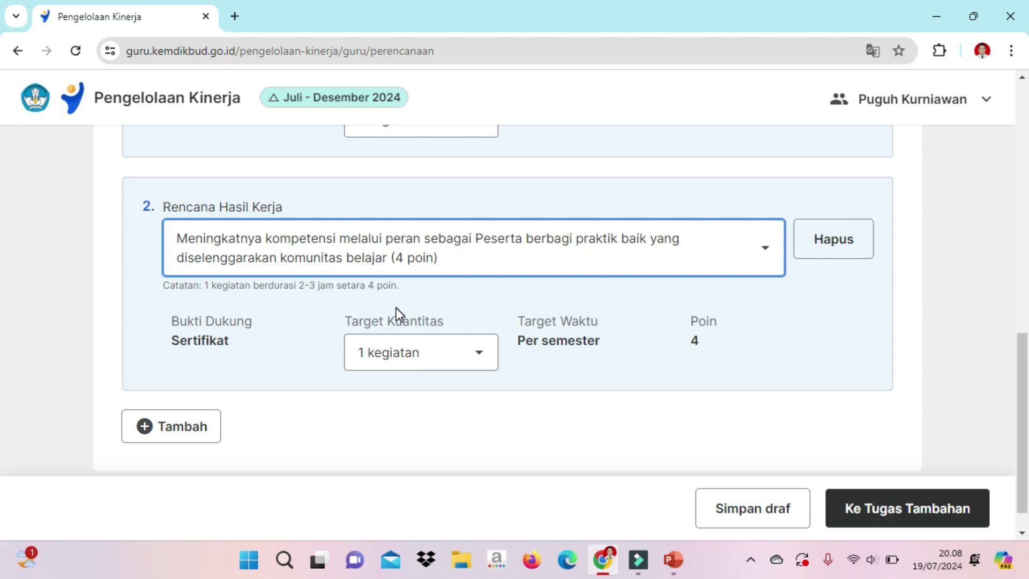
scroll(397, 313, "down", 1)
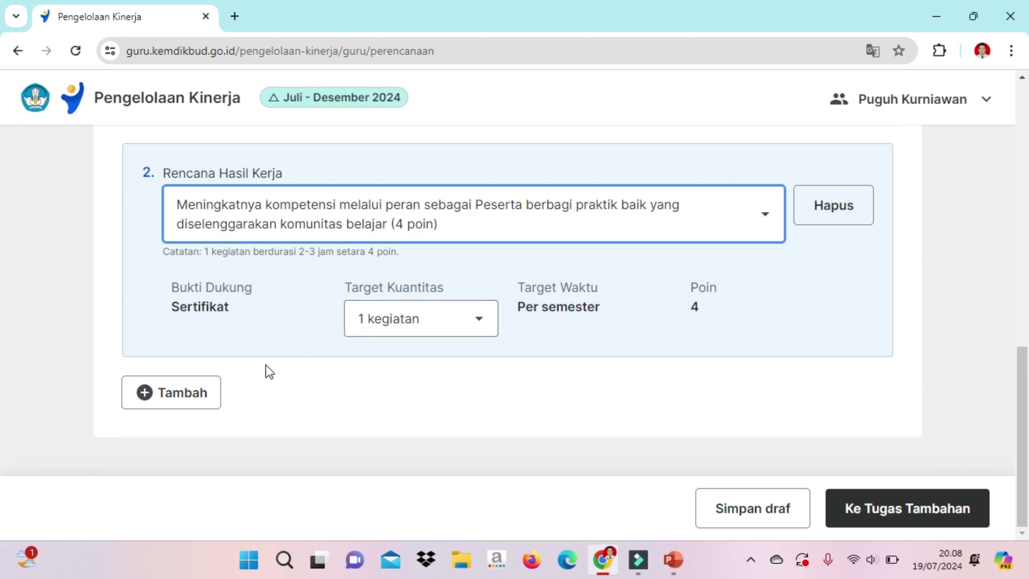
- Add a third Rencana Hasil Kerja for the 8-point role of Peserta kegiatan pelatihan atau bimbingan teknis yang memperoleh sertifikat
left_click(196, 394)
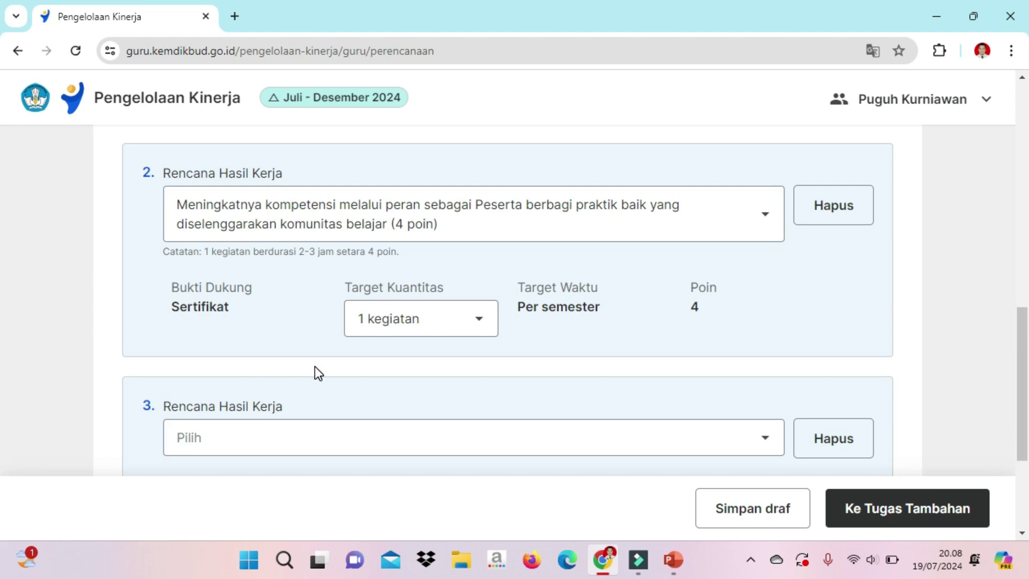
scroll(317, 370, "down", 3)
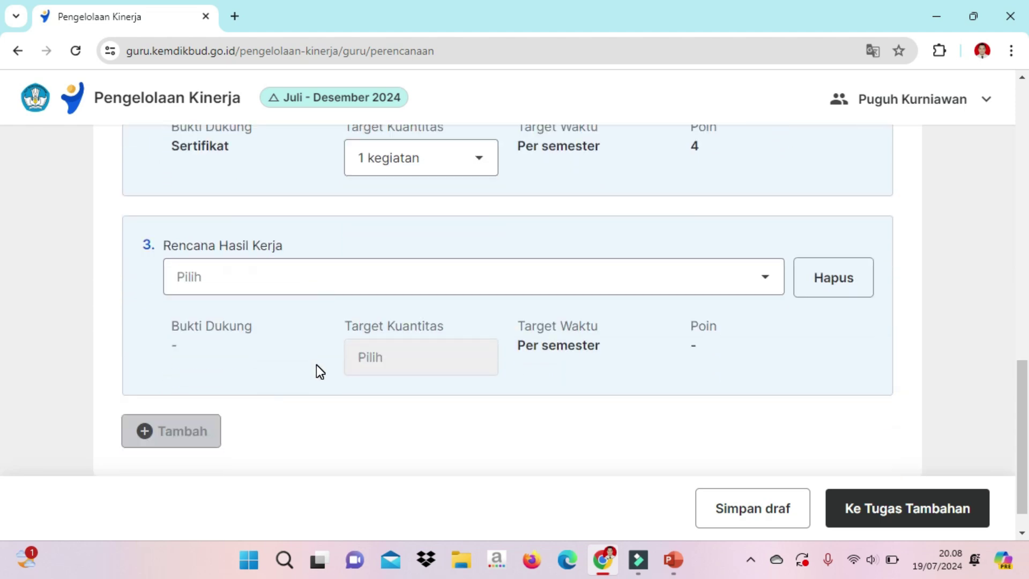
left_click(382, 280)
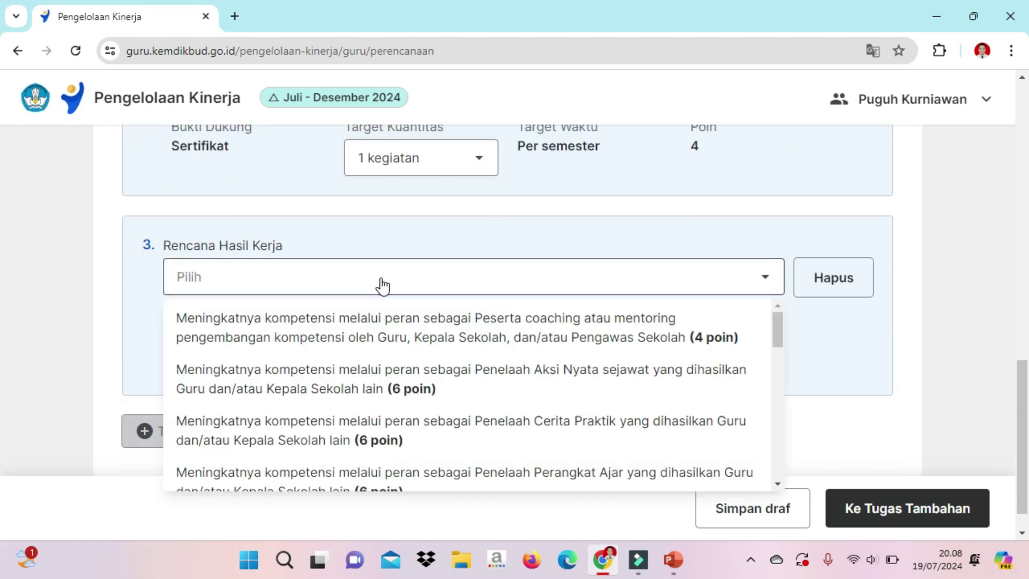
scroll(456, 310, "down", 2)
scroll(455, 310, "up", 2)
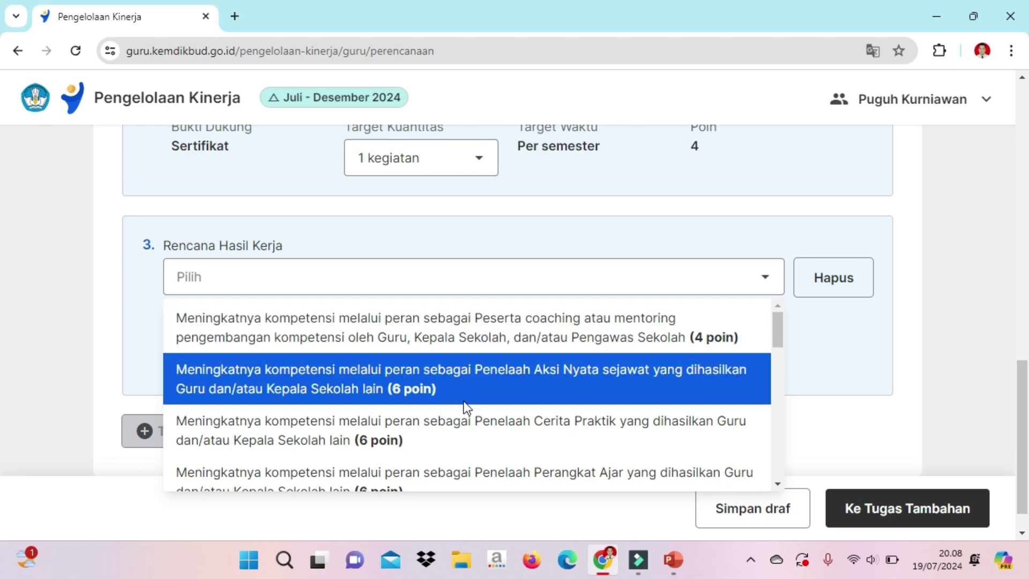
scroll(466, 420, "down", 2)
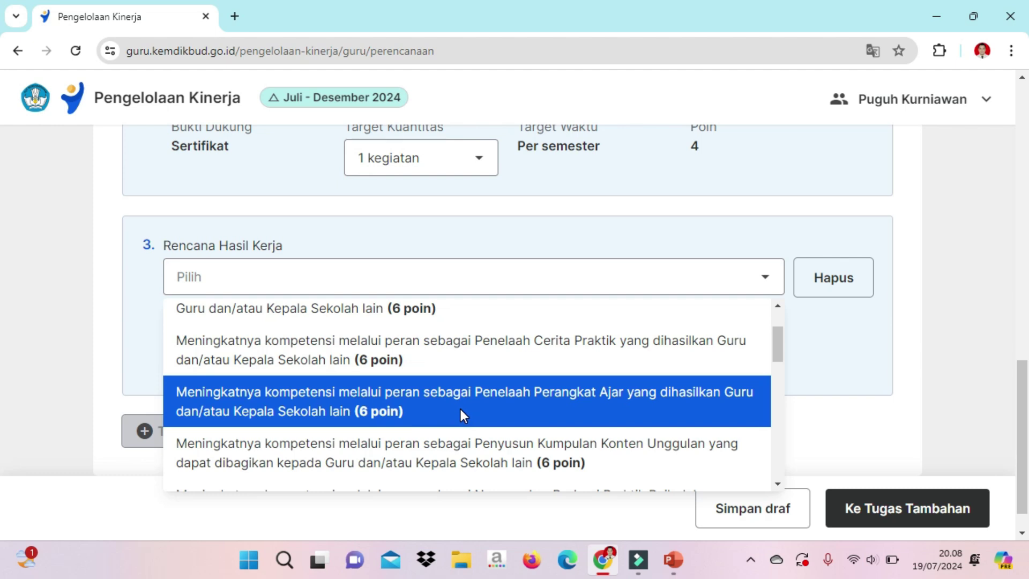
scroll(461, 413, "down", 2)
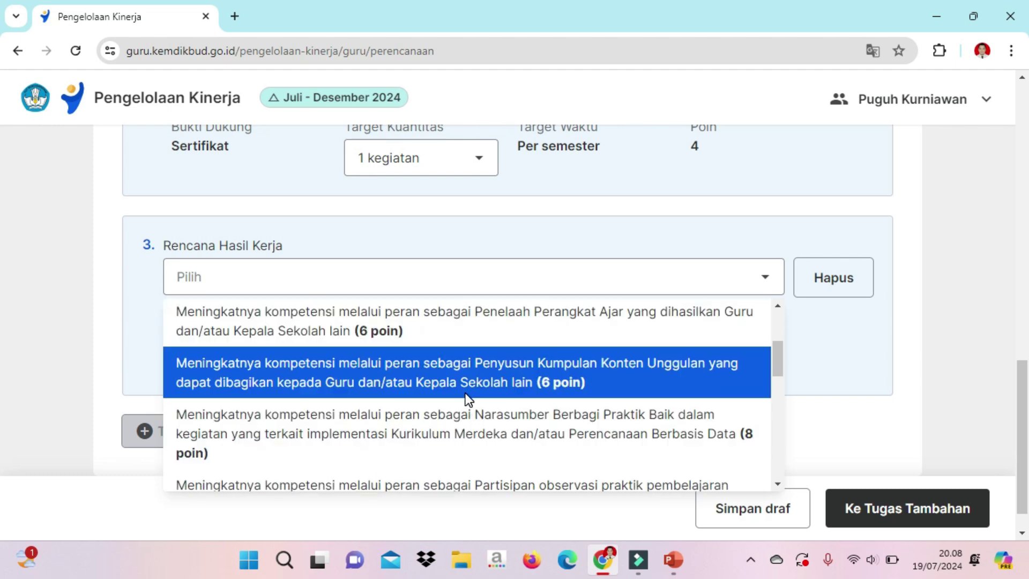
scroll(468, 417, "down", 1)
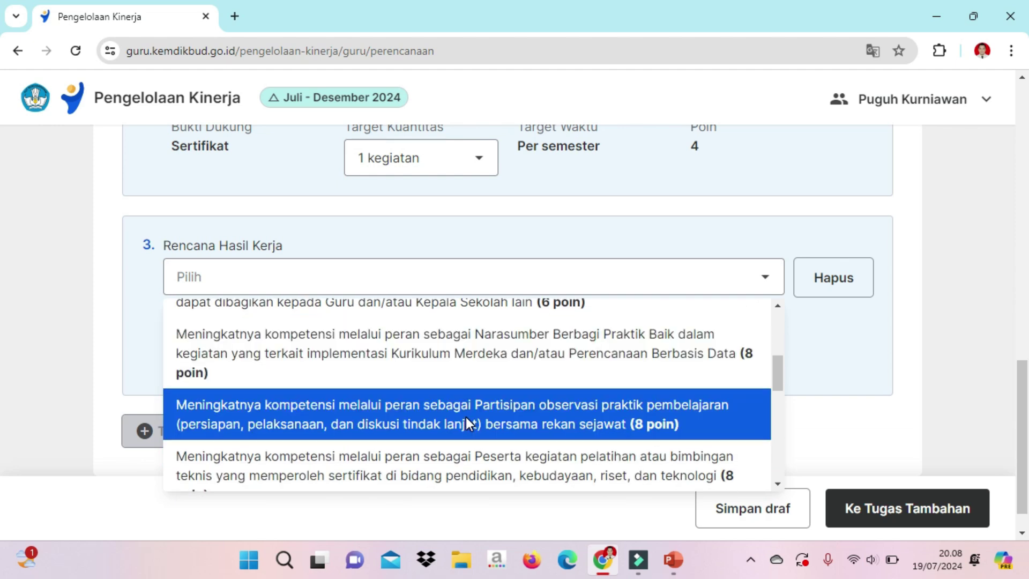
scroll(465, 417, "down", 1)
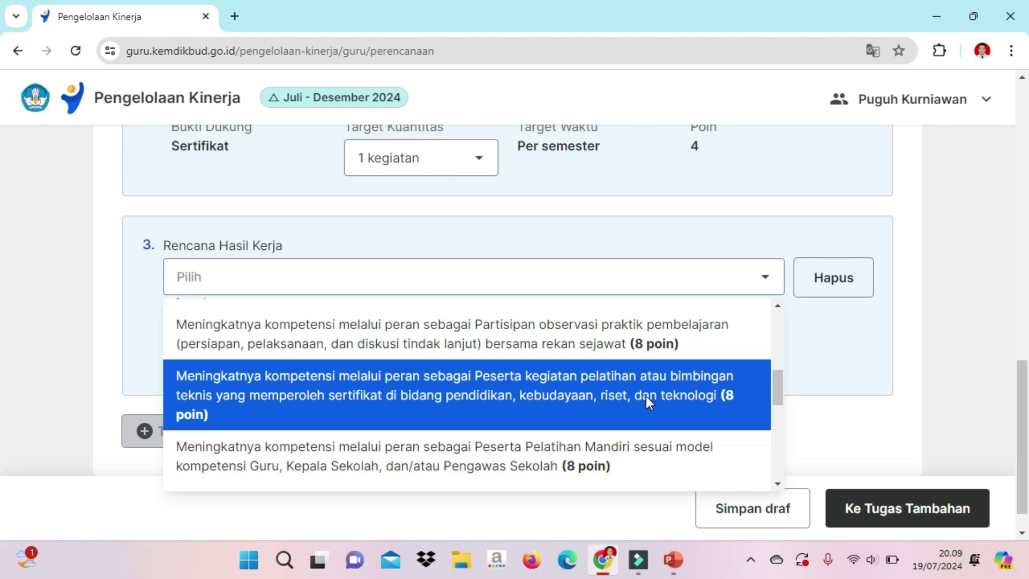
left_click(604, 401)
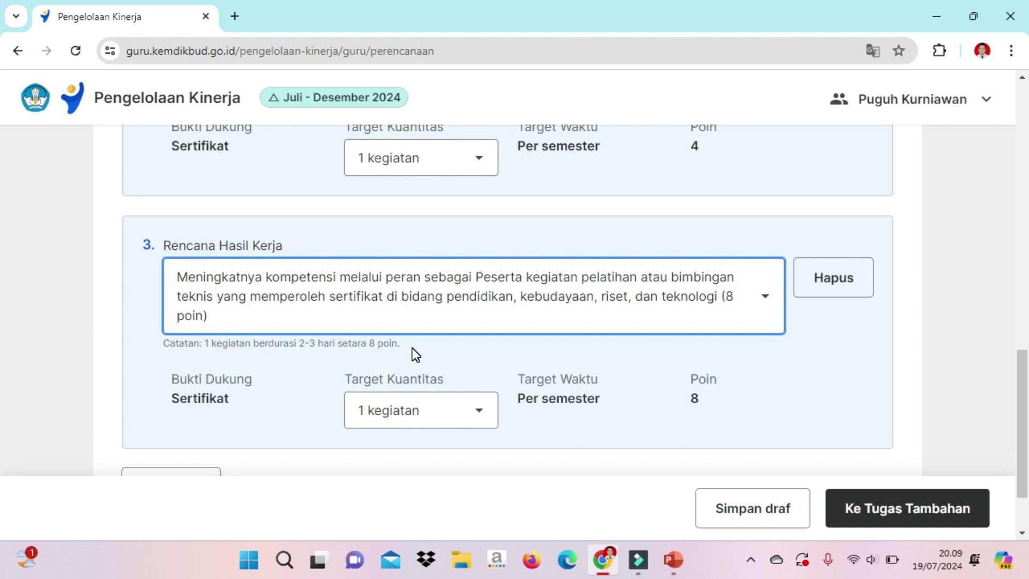
- Add a fourth Rencana Hasil Kerja for the 8-point role of Peserta Pelatihan Mandiri sesuai model kompetensi Guru, Kepala Sekolah, dan/atau Pengawas Sekolah
scroll(412, 351, "up", 10)
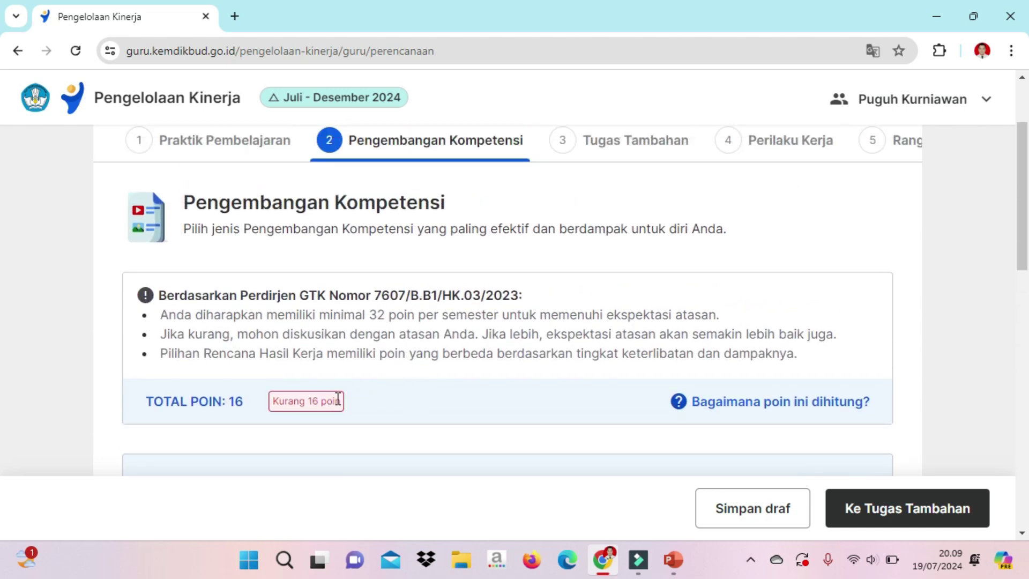
scroll(337, 399, "down", 10)
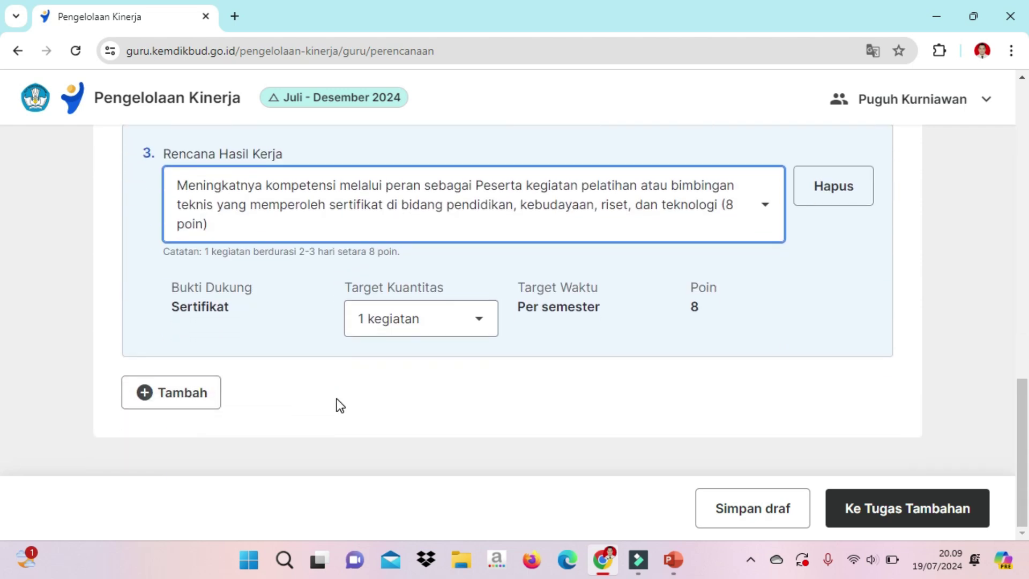
left_click(198, 401)
scroll(195, 402, "down", 3)
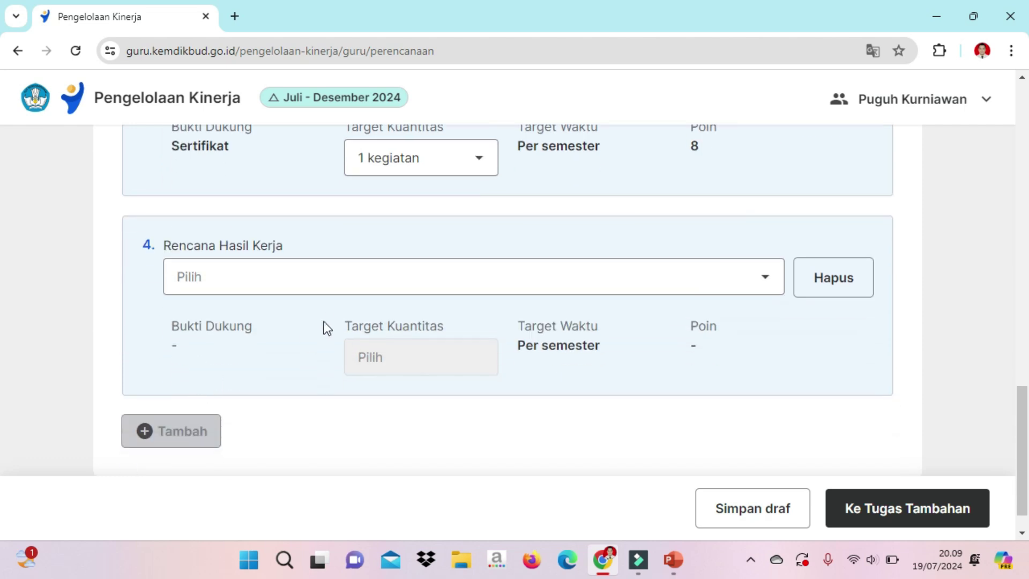
left_click(340, 291)
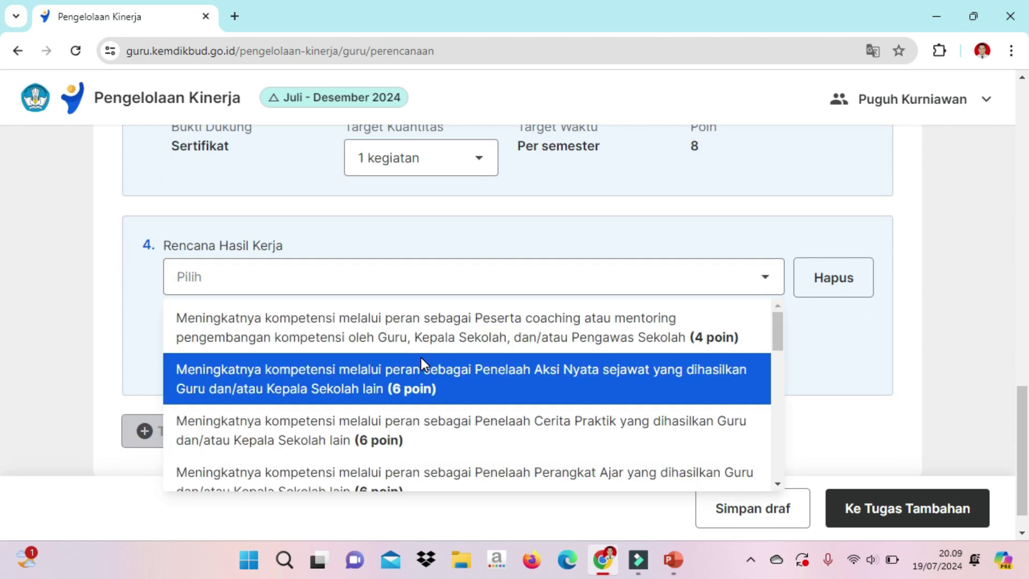
scroll(420, 358, "down", 3)
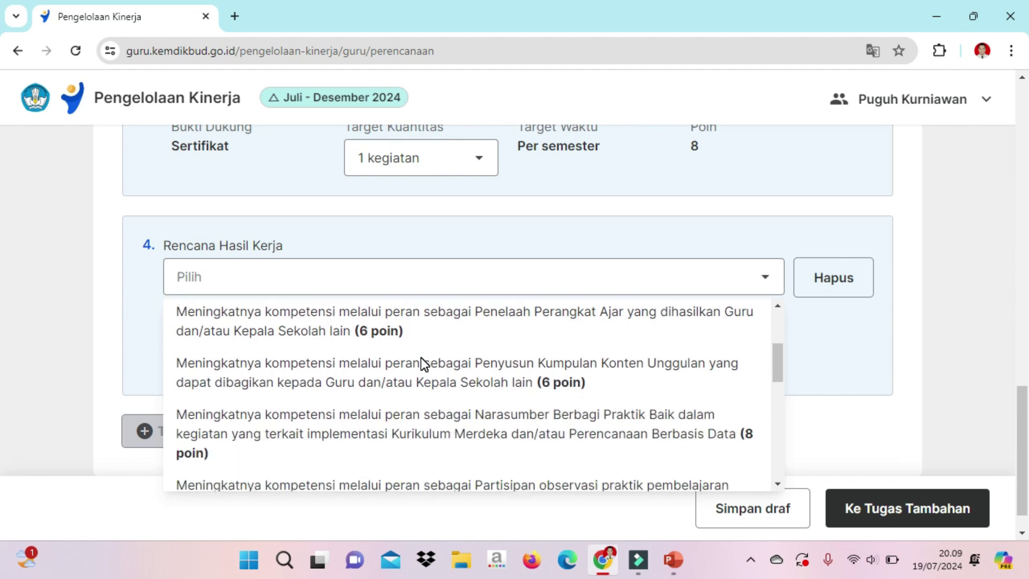
scroll(420, 358, "down", 1)
scroll(420, 357, "down", 1)
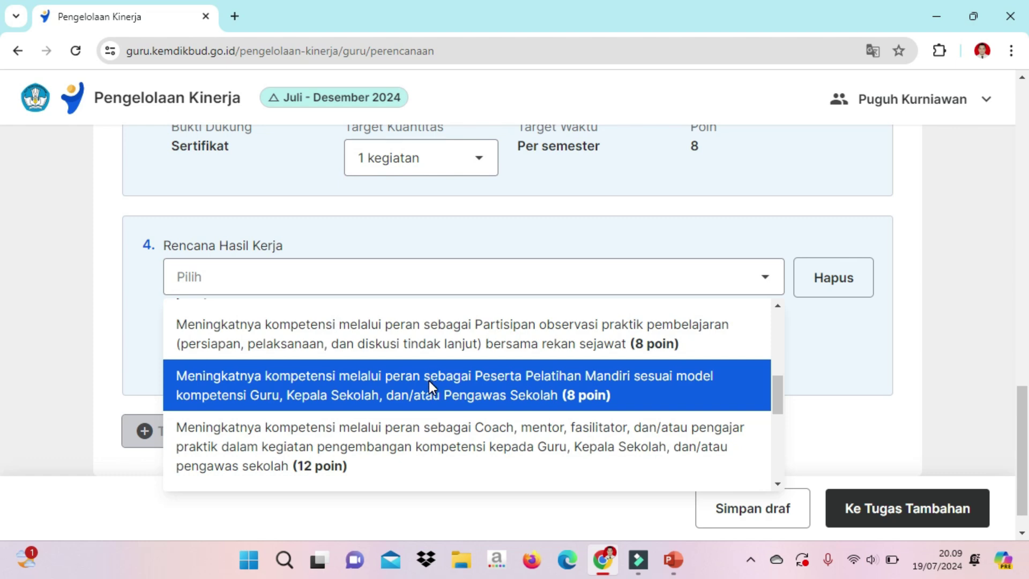
left_click(429, 380)
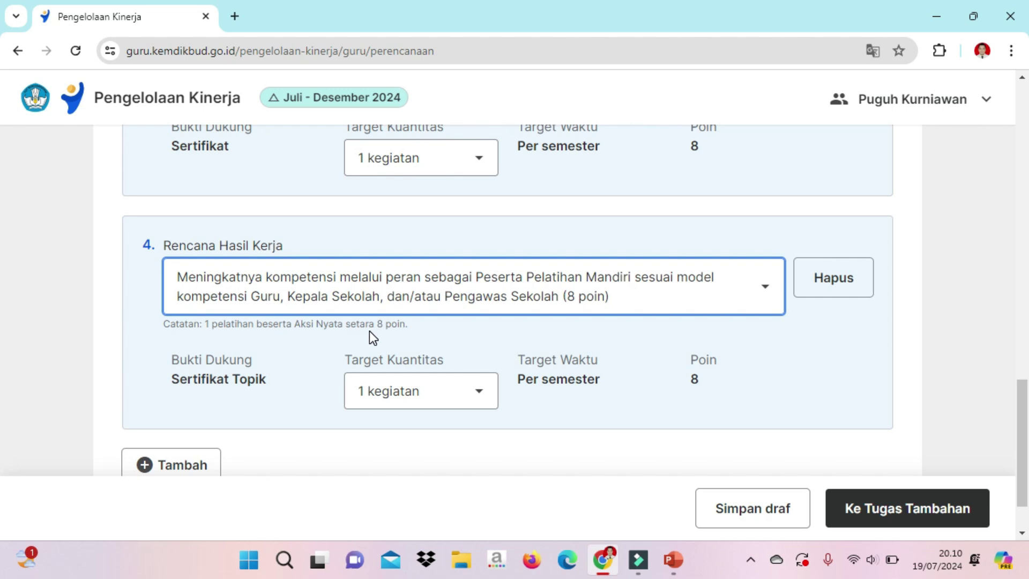
- Set the Target Kuantitas of the first Rencana Hasil Kerja to 3 kegiatan and check the total points
scroll(369, 333, "up", 1)
scroll(370, 333, "up", 1)
scroll(370, 333, "up", 4)
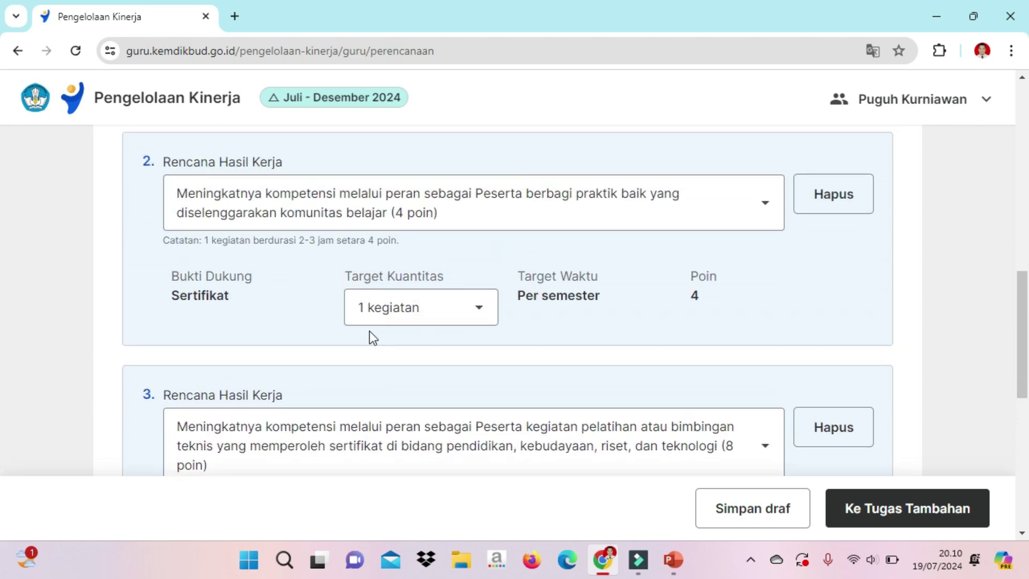
scroll(369, 332, "up", 5)
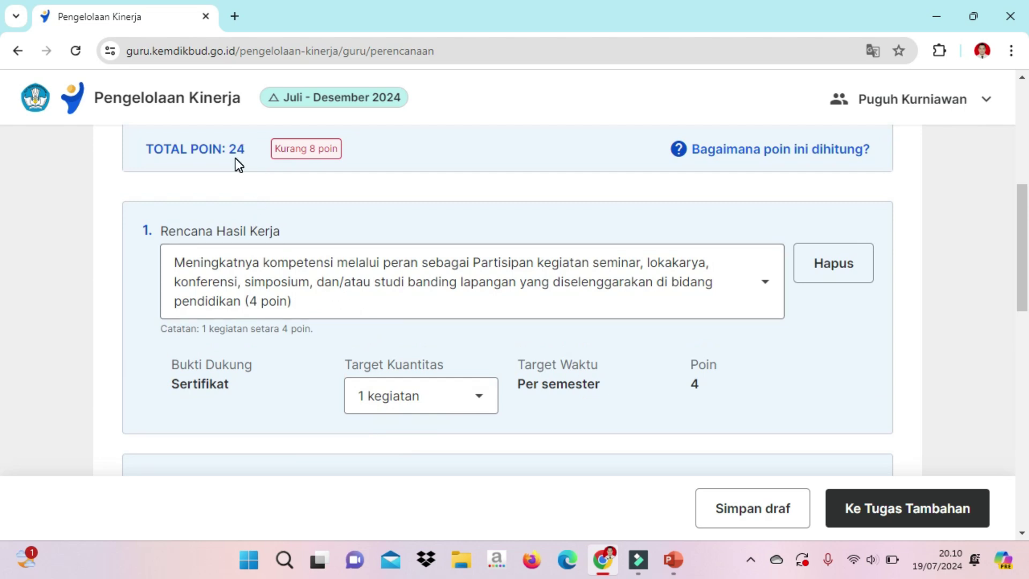
scroll(268, 162, "down", 2)
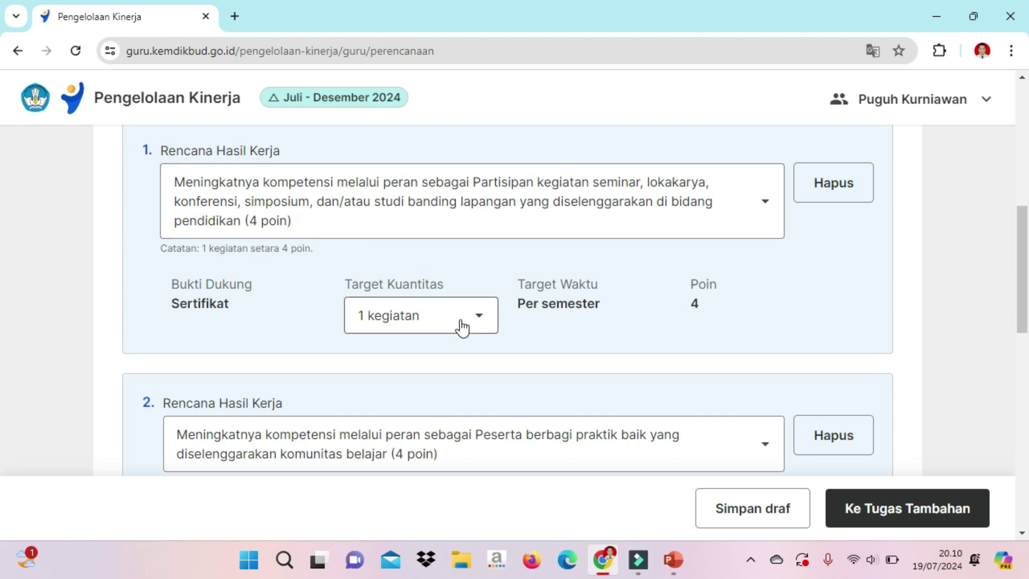
left_click(484, 322)
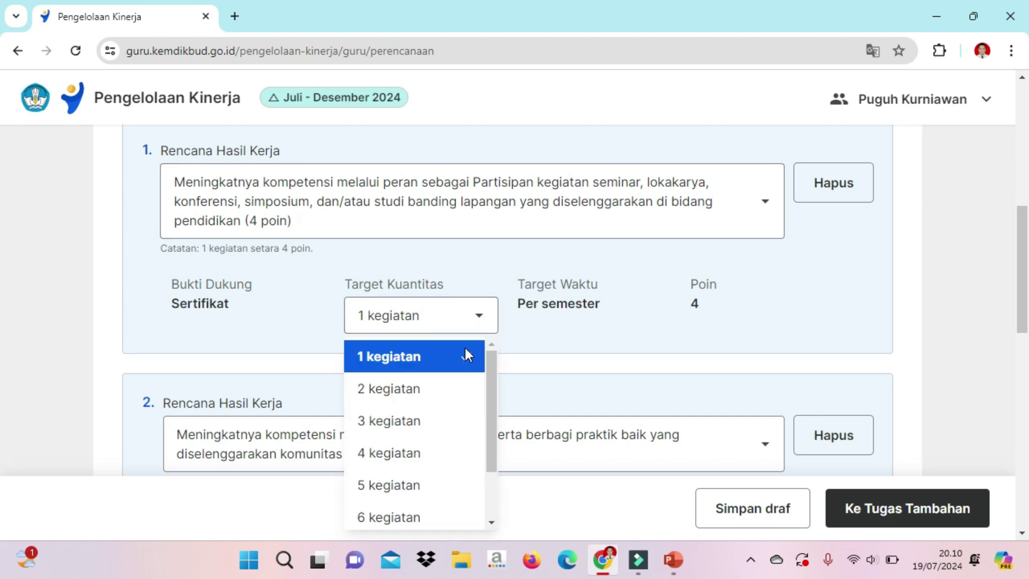
left_click(445, 420)
scroll(414, 323, "up", 3)
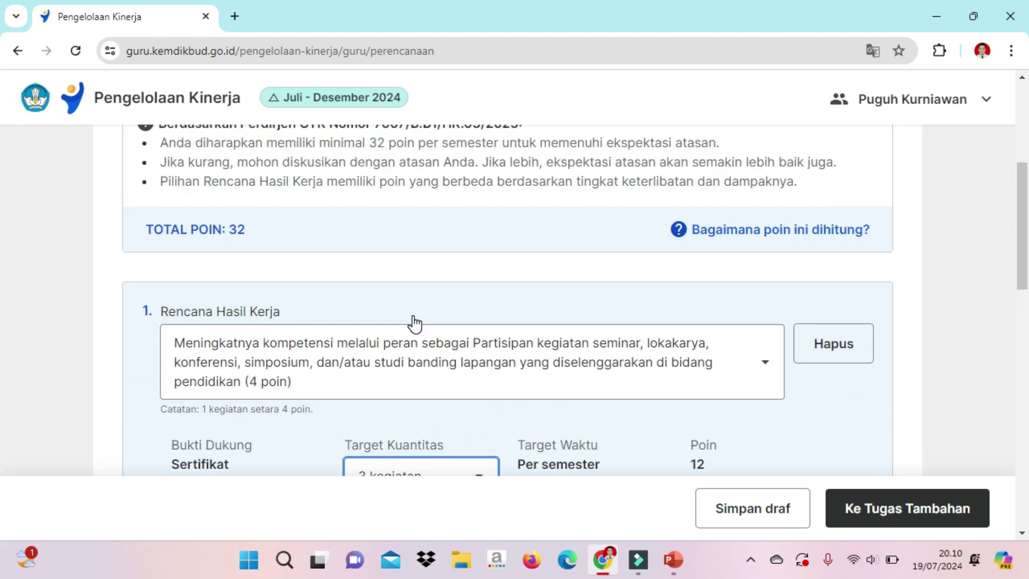
scroll(414, 317, "up", 3)
scroll(413, 316, "down", 3)
scroll(413, 316, "down", 3)
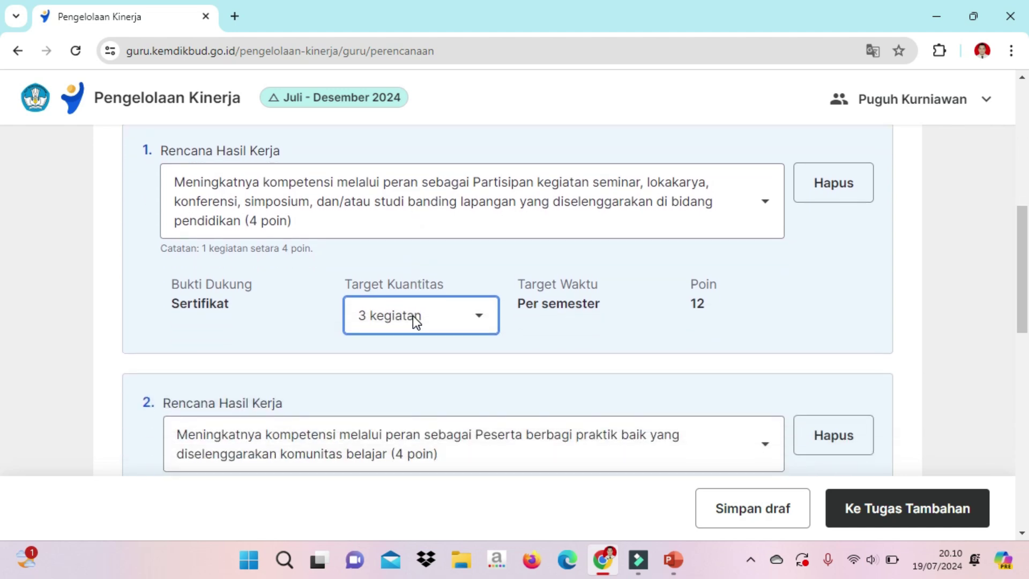
- Review the four Rencana Hasil Kerja entries and save the performance plan as a draft
scroll(413, 317, "down", 1)
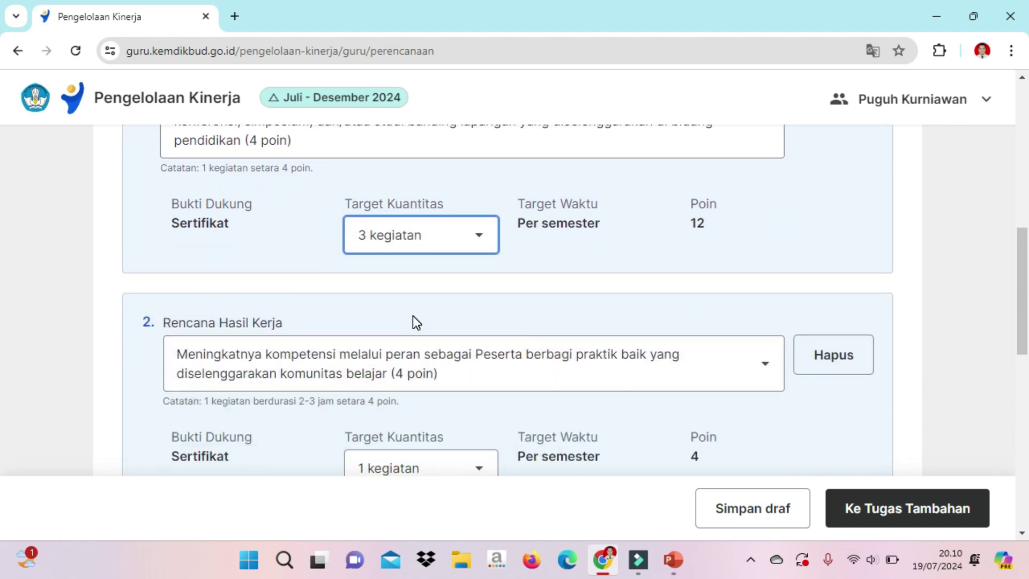
scroll(413, 316, "down", 1)
scroll(412, 317, "down", 3)
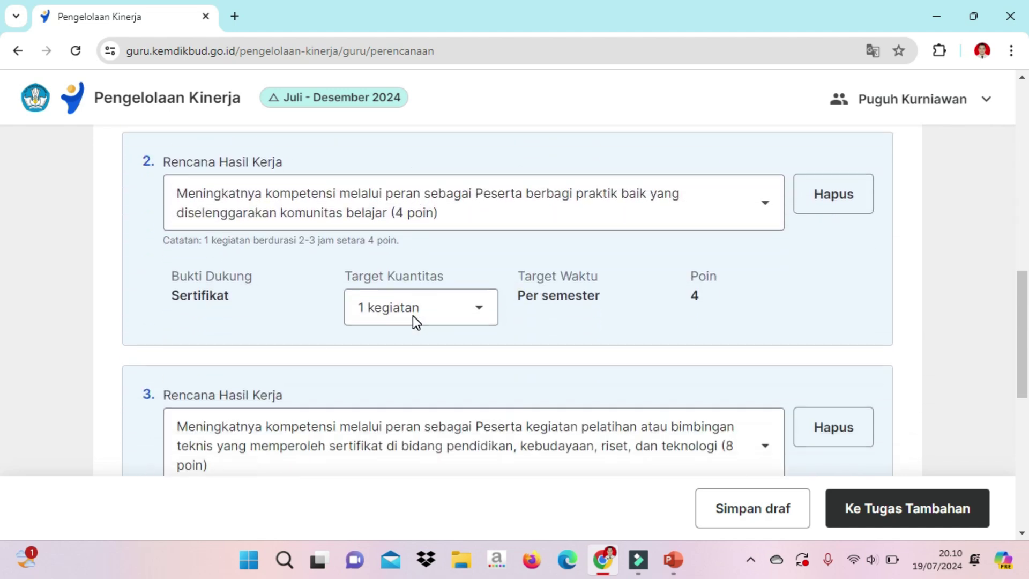
scroll(412, 317, "down", 2)
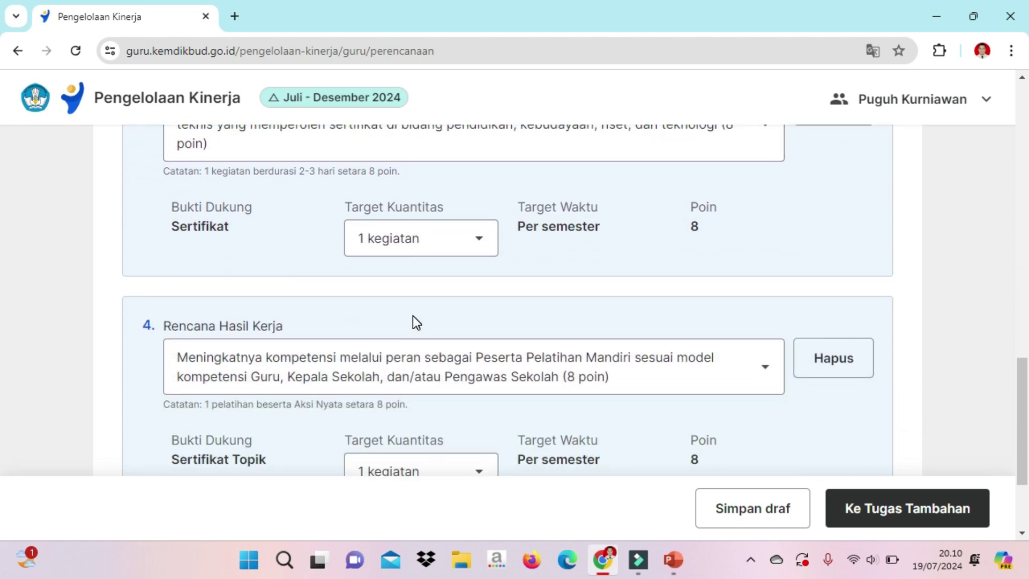
scroll(413, 316, "down", 1)
scroll(413, 316, "down", 1)
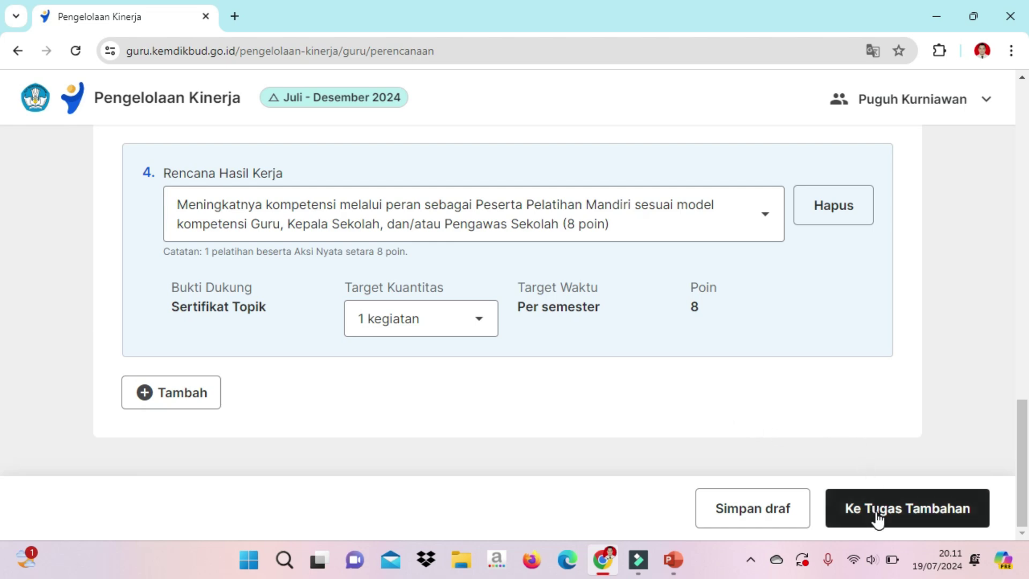
left_click(778, 521)
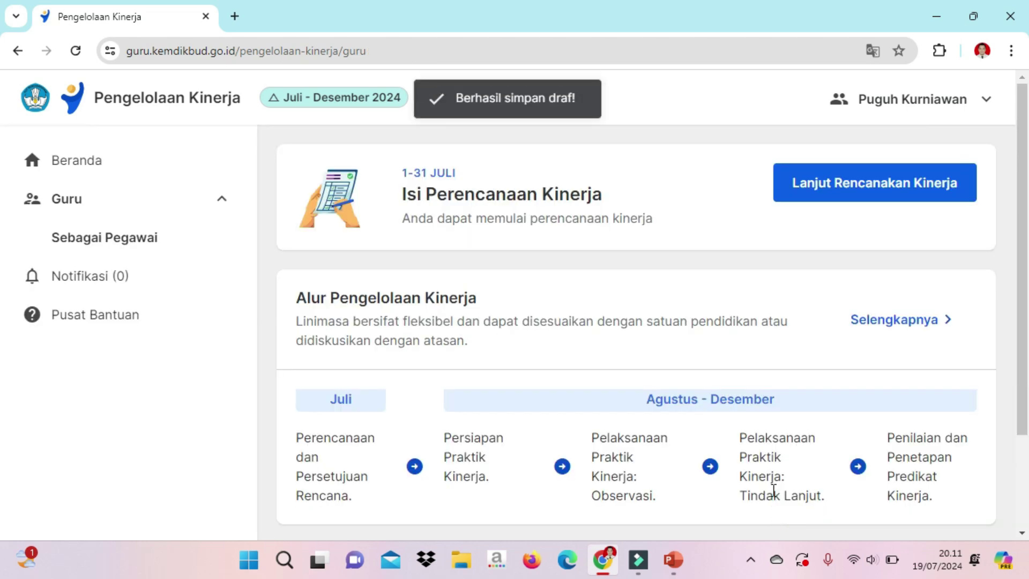
- Resume the saved performance plan, check the chosen Praktik Pembelajaran indicator and proceed to Pengembangan Kompetensi
scroll(767, 464, "down", 2)
scroll(768, 464, "up", 2)
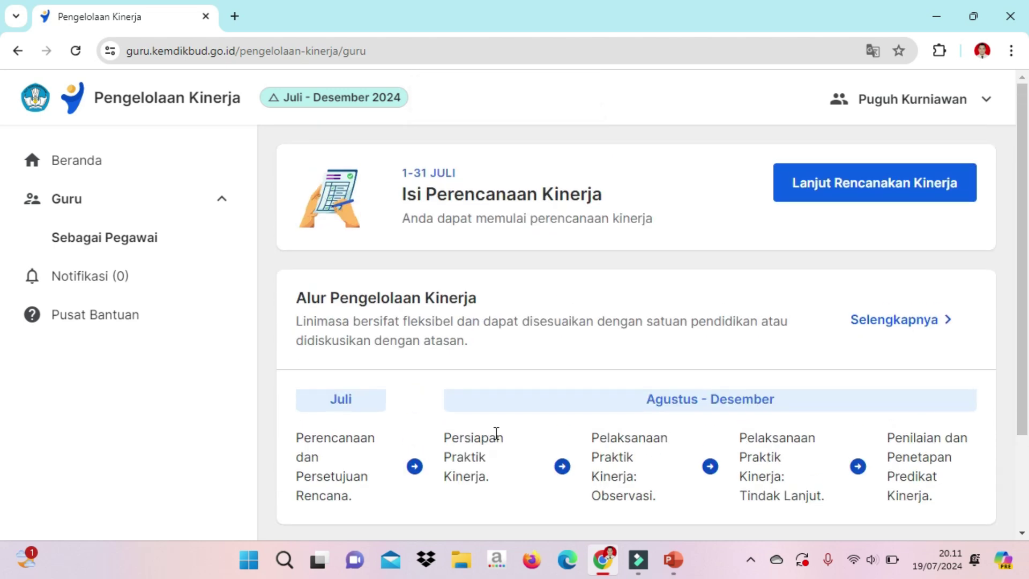
left_click(858, 185)
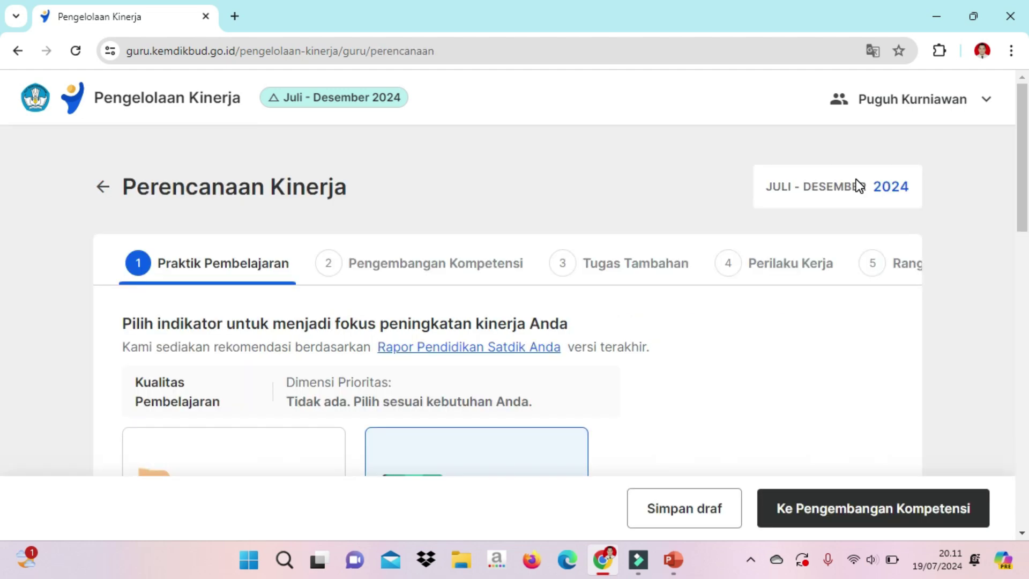
scroll(775, 304, "down", 10)
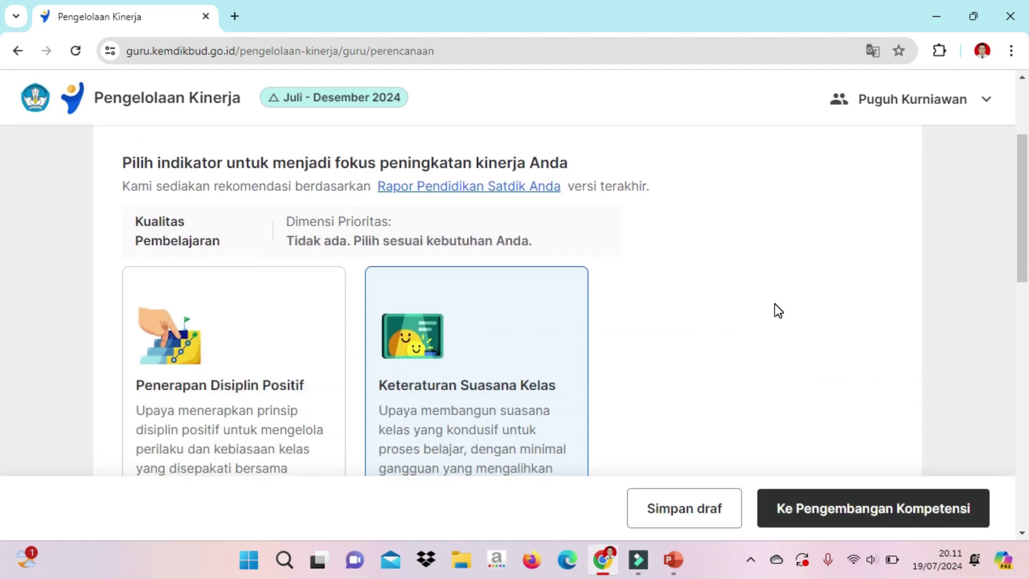
scroll(774, 310, "down", 3)
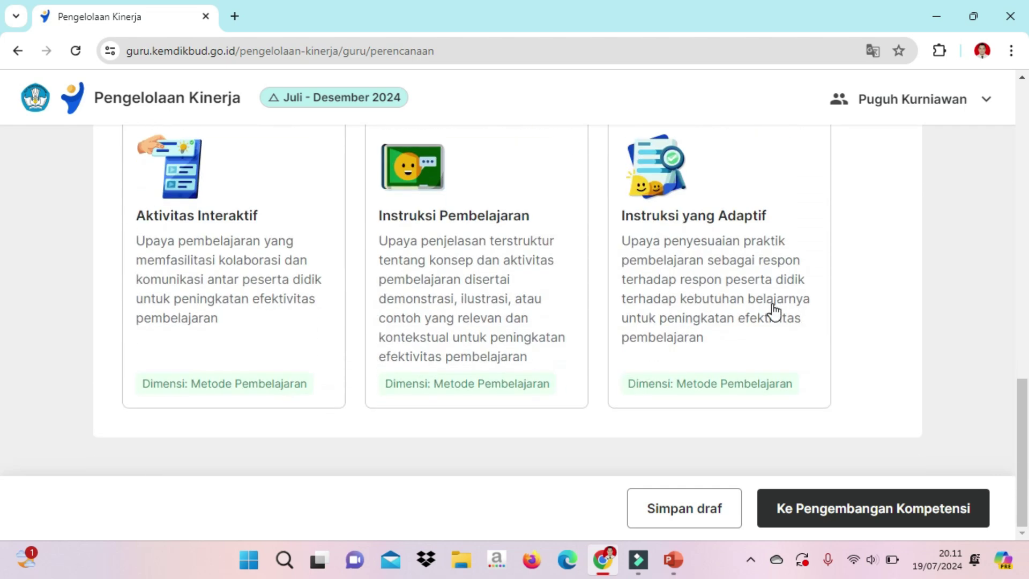
scroll(793, 340, "up", 6)
scroll(794, 337, "up", 5)
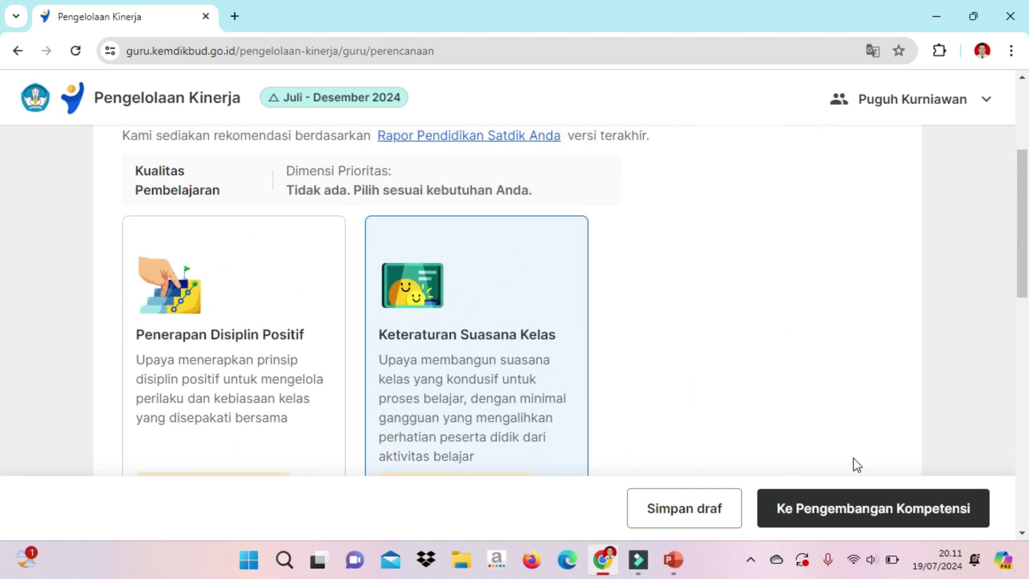
left_click(866, 512)
- Check the saved Pengembangan Kompetensi entries and proceed to the Rencana Hasil Kerja of Tugas Tambahan
scroll(823, 413, "down", 12)
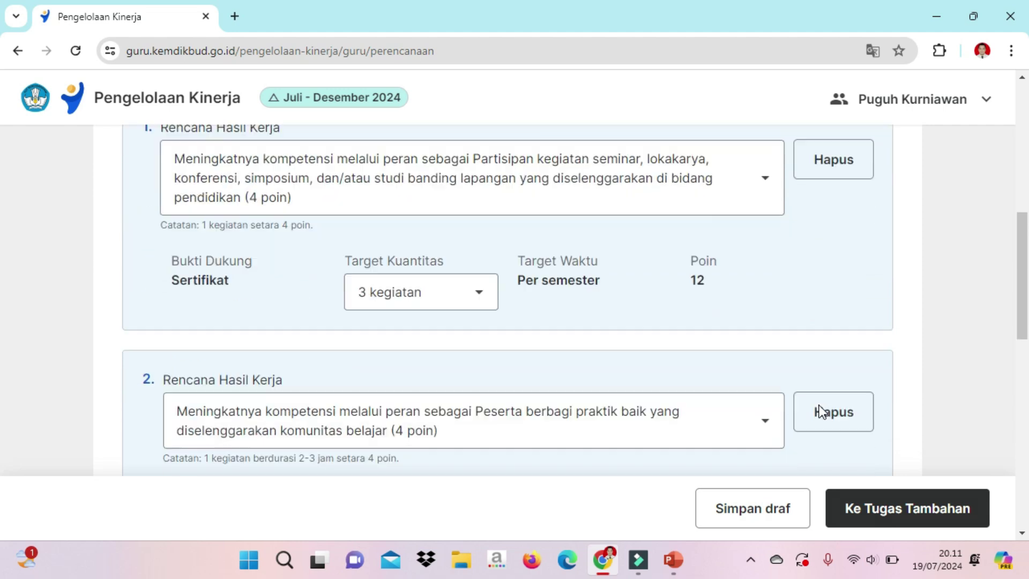
scroll(823, 413, "down", 2)
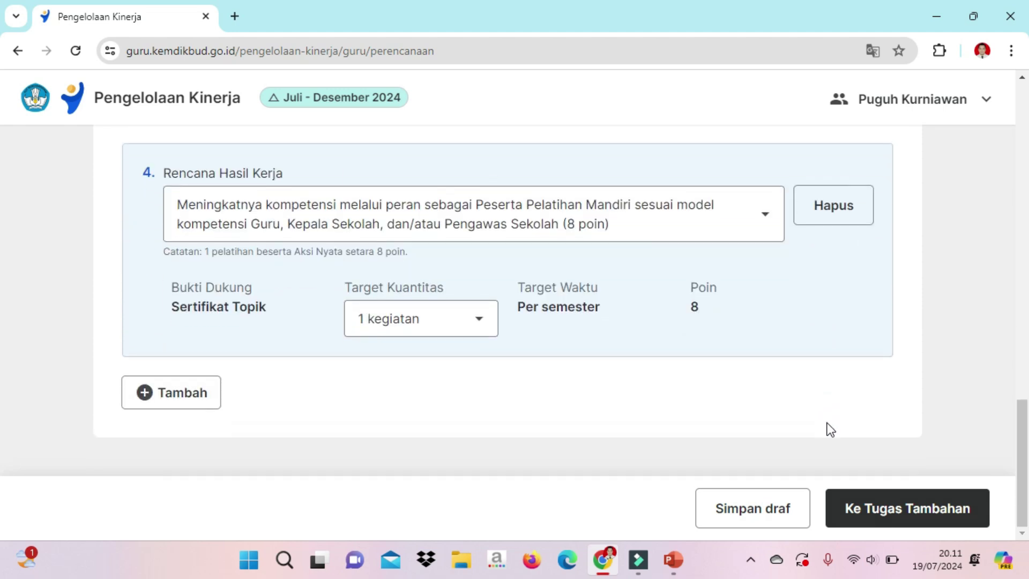
left_click(891, 509)
scroll(793, 416, "down", 2)
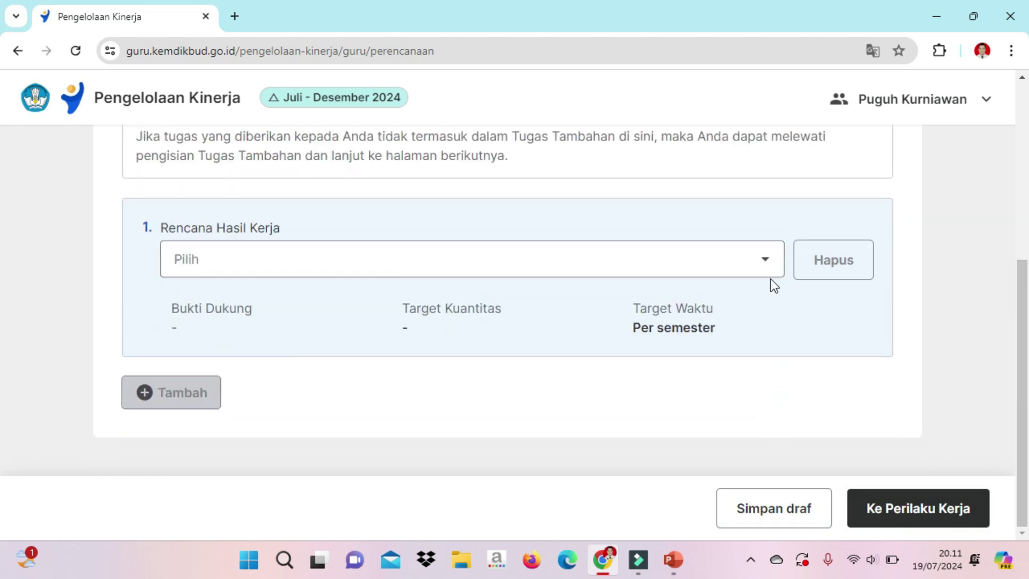
- Choose the Wali Kelas option for SMP, SMA, SMK as the first Tugas Tambahan Rencana Hasil Kerja and proceed to Perilaku Kerja
left_click(766, 266)
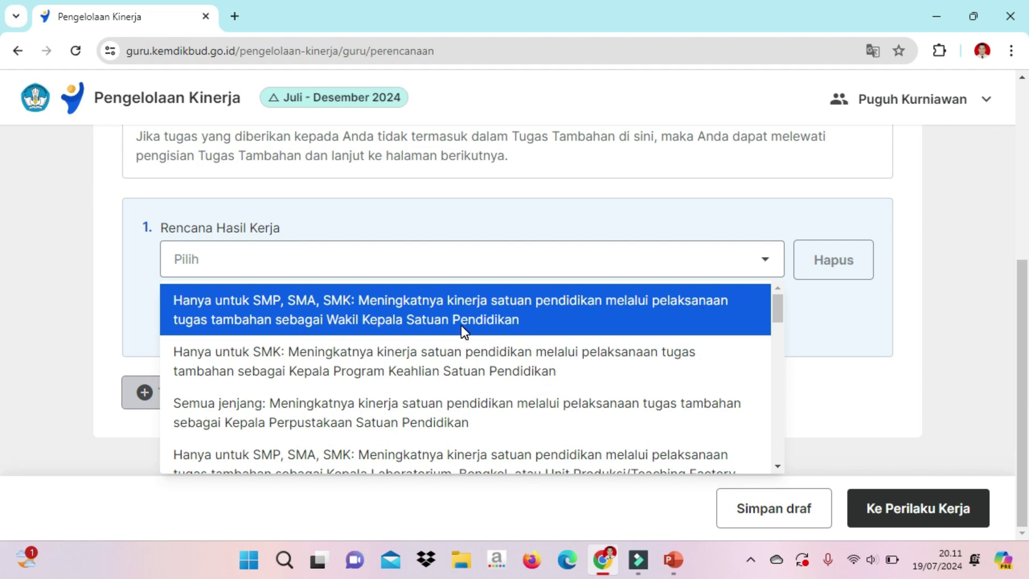
scroll(365, 356, "down", 2)
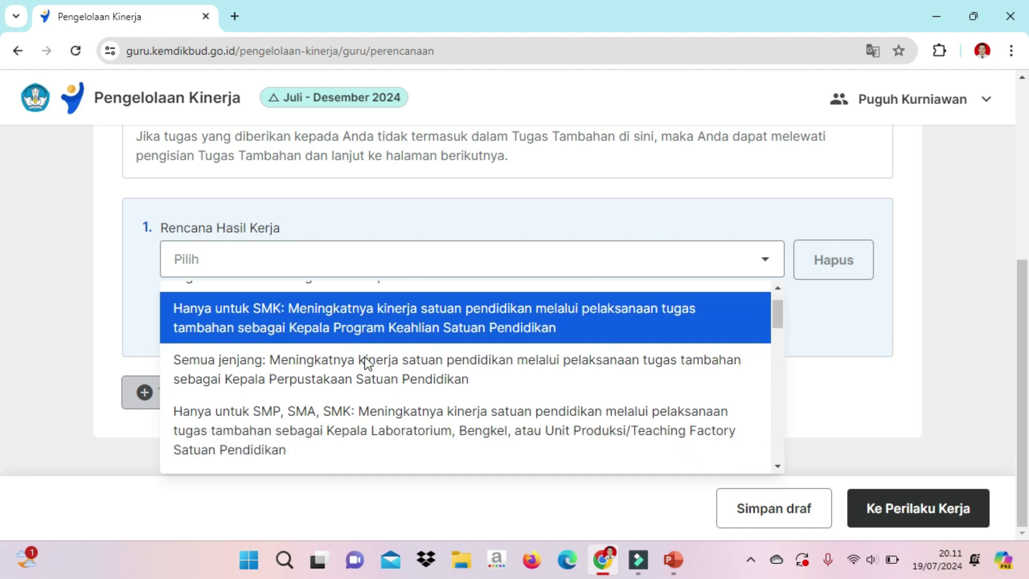
scroll(365, 337, "up", 2)
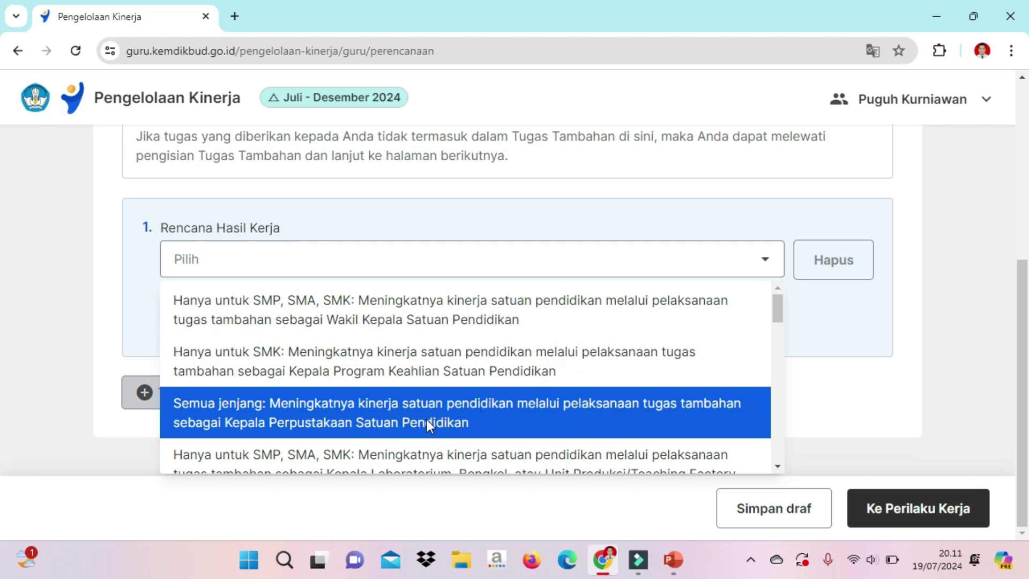
scroll(464, 415, "down", 3)
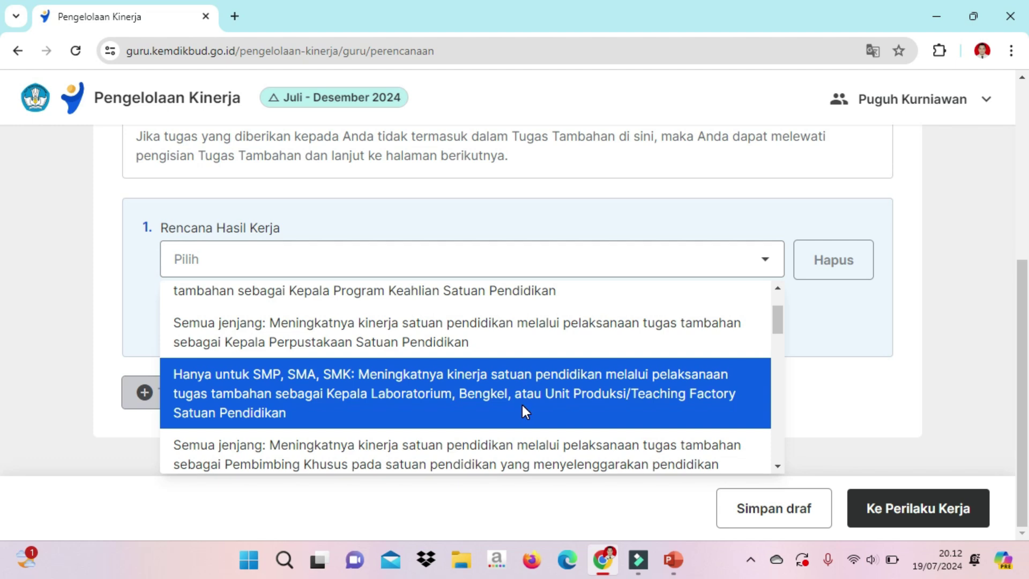
scroll(522, 411, "down", 1)
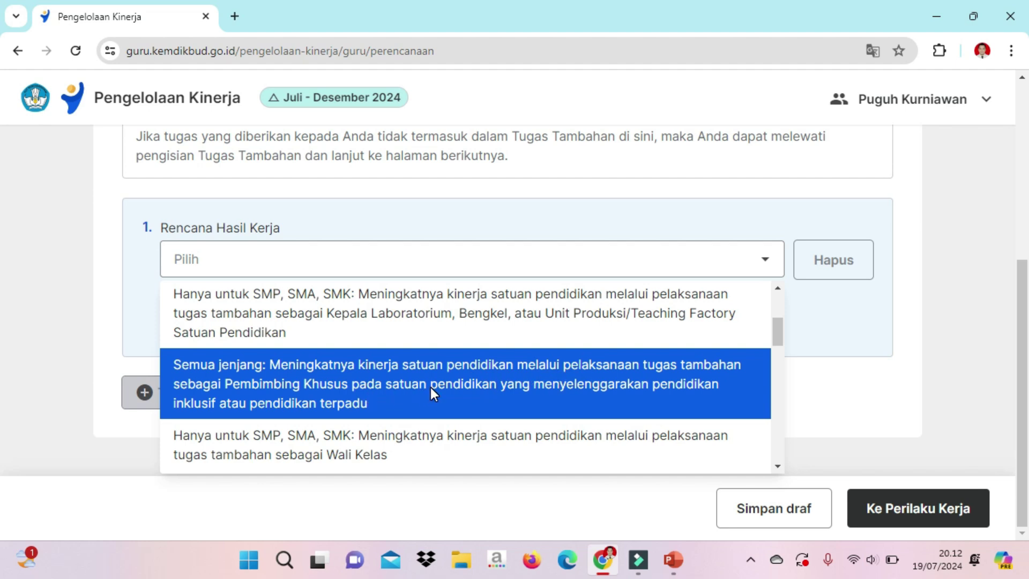
scroll(430, 387, "down", 1)
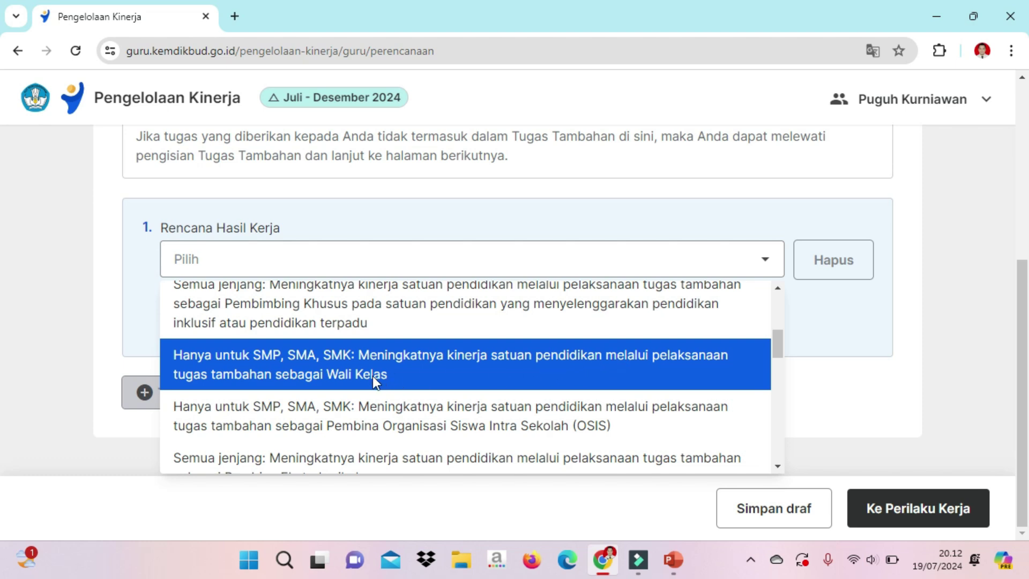
left_click(491, 366)
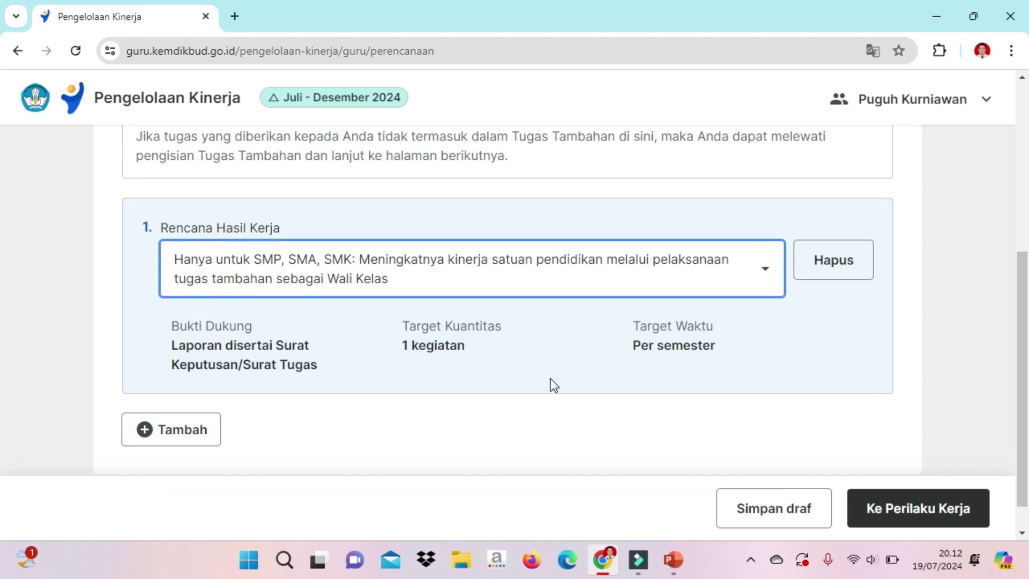
scroll(441, 384, "up", 3)
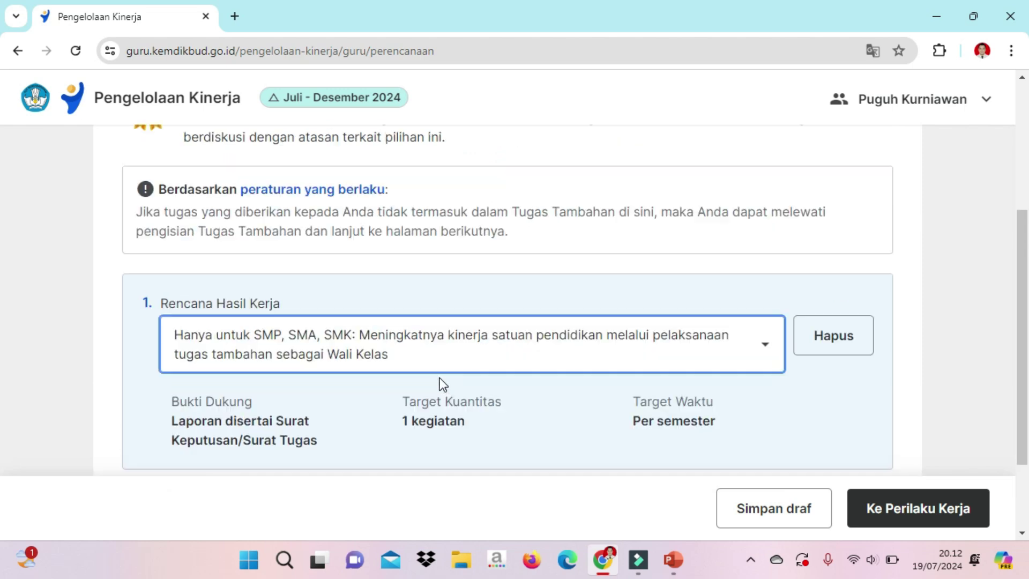
scroll(552, 406, "down", 3)
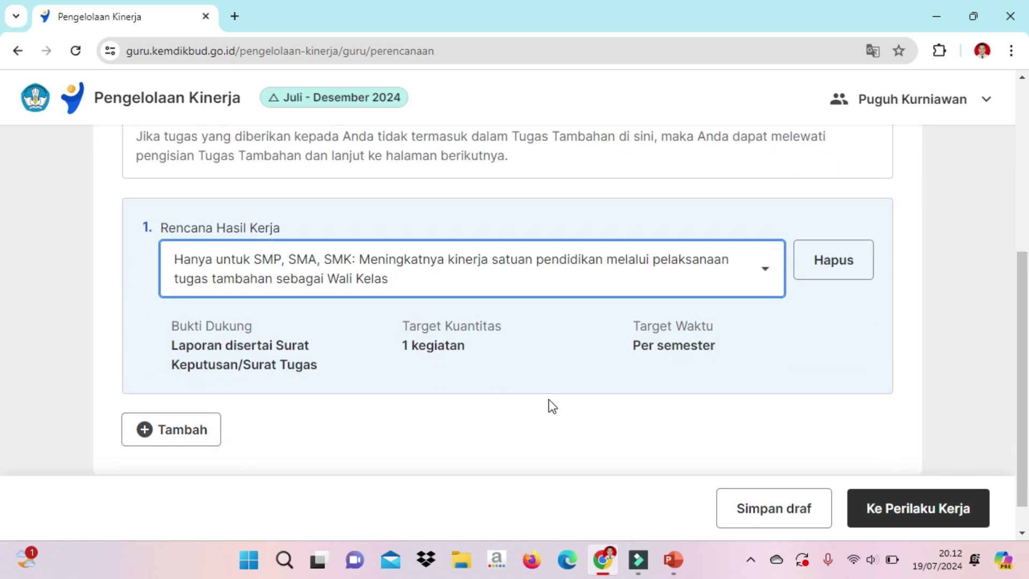
left_click(900, 510)
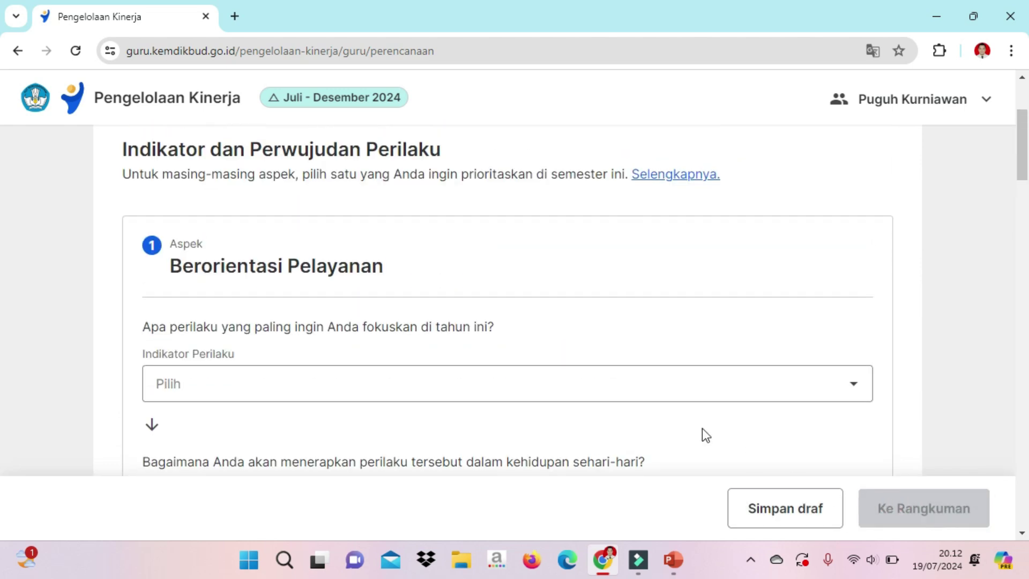
- For Berorientasi Pelayanan, choose indicator "Bersifat ramah kepada peserta didik dan orangtua..." and Perwujudan Perilaku "Melayani dengan standar yang sama kepada semua pihak"
scroll(613, 400, "down", 2)
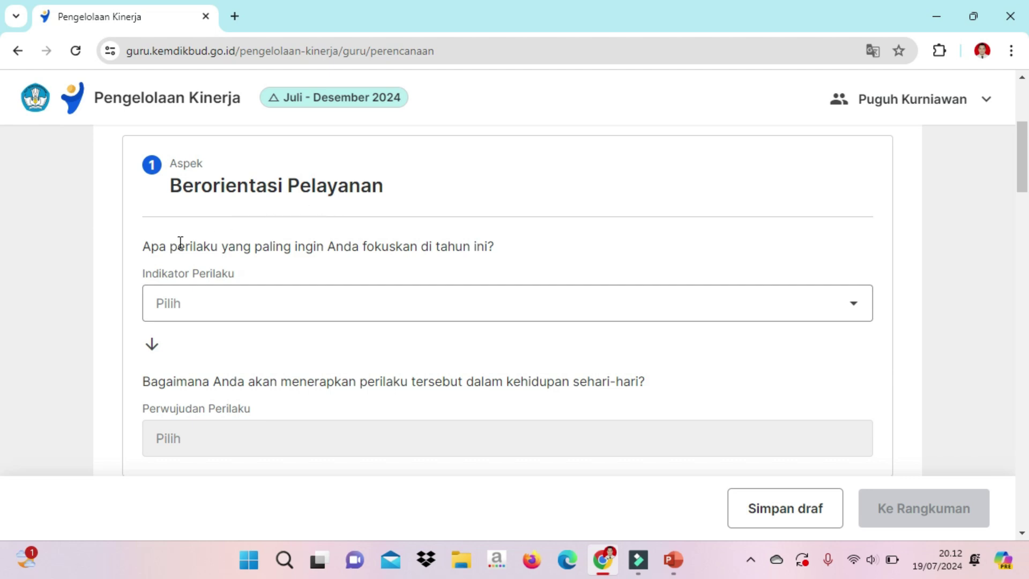
left_click(426, 313)
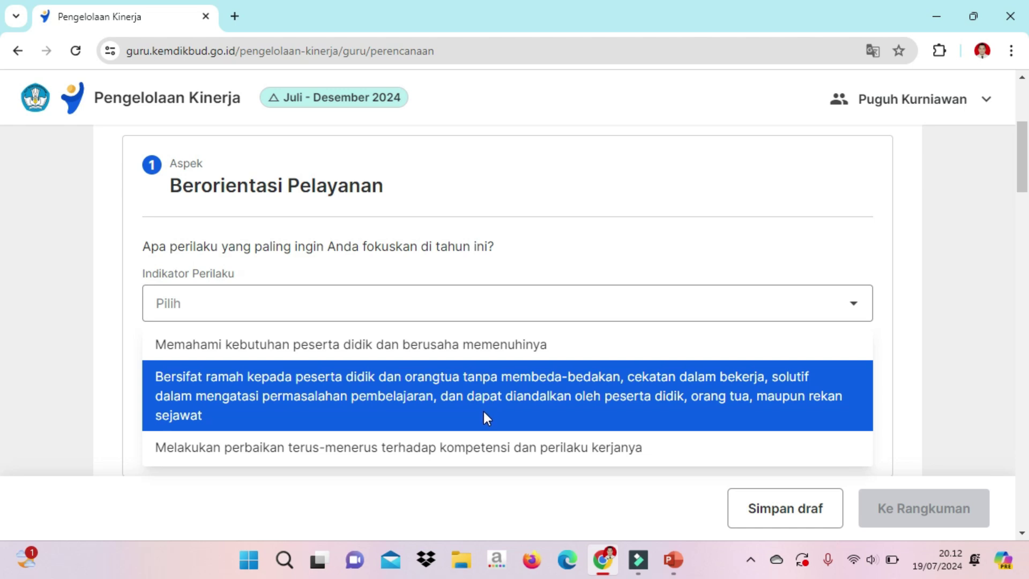
left_click(374, 396)
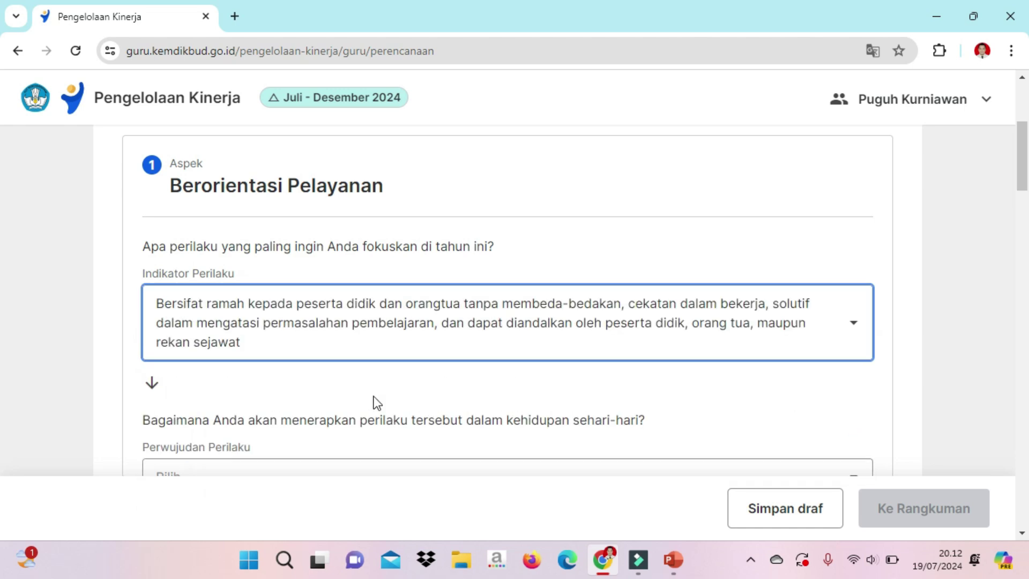
scroll(399, 377, "down", 3)
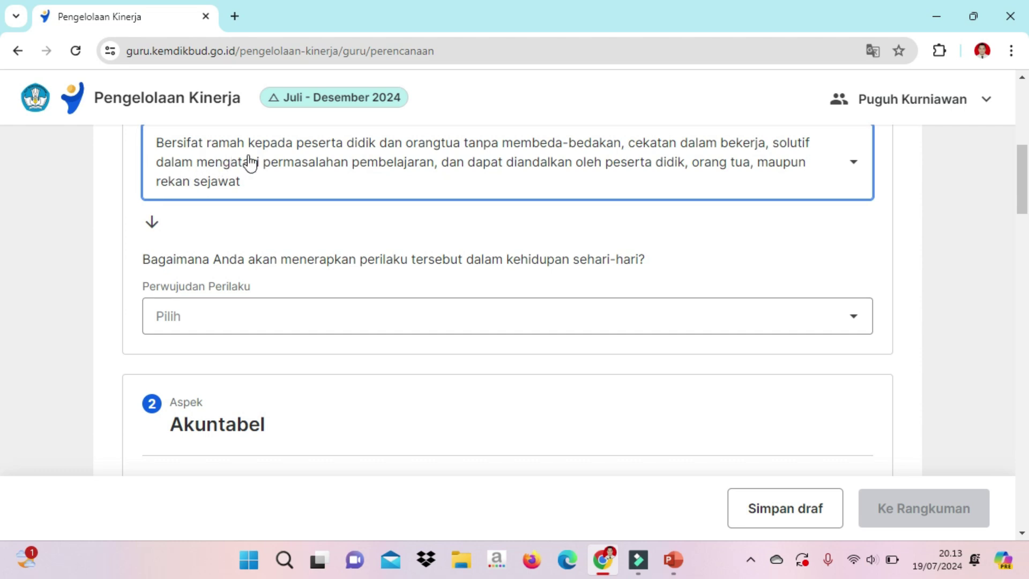
left_click(429, 324)
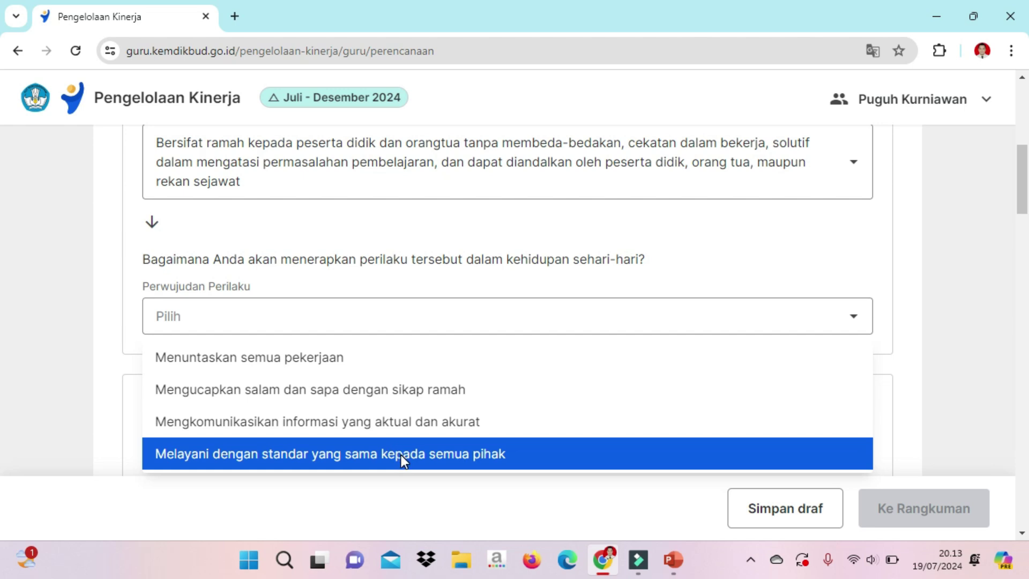
left_click(423, 453)
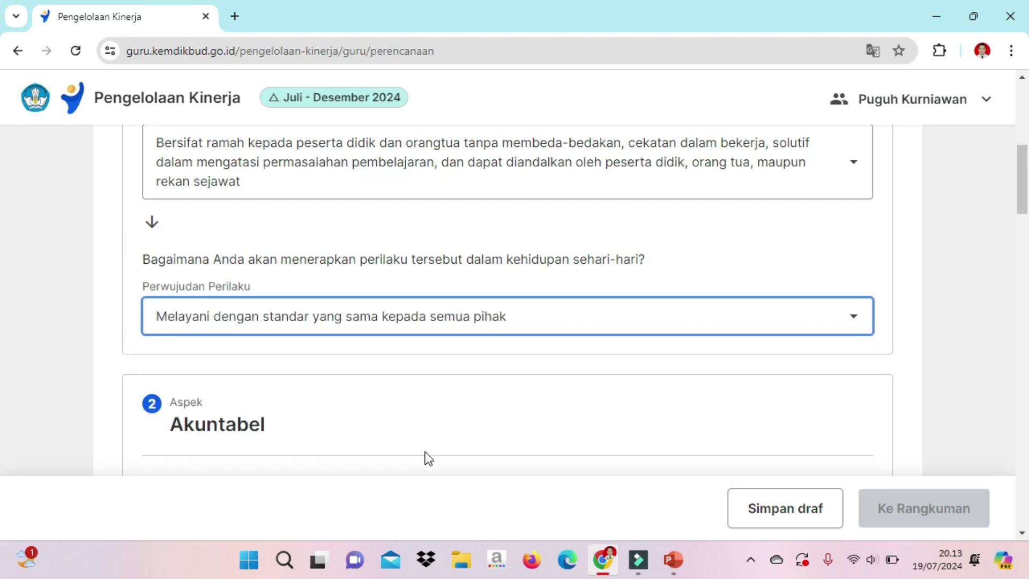
- For Akuntabel, choose indicator "Memanfaatkan sumber daya satuan pendidikan..." and Perwujudan Perilaku "Mencari cara efisiensi penggunaan sarana prasarana, bahan, dan alat kerja satuan pendidikan"
scroll(426, 404, "down", 5)
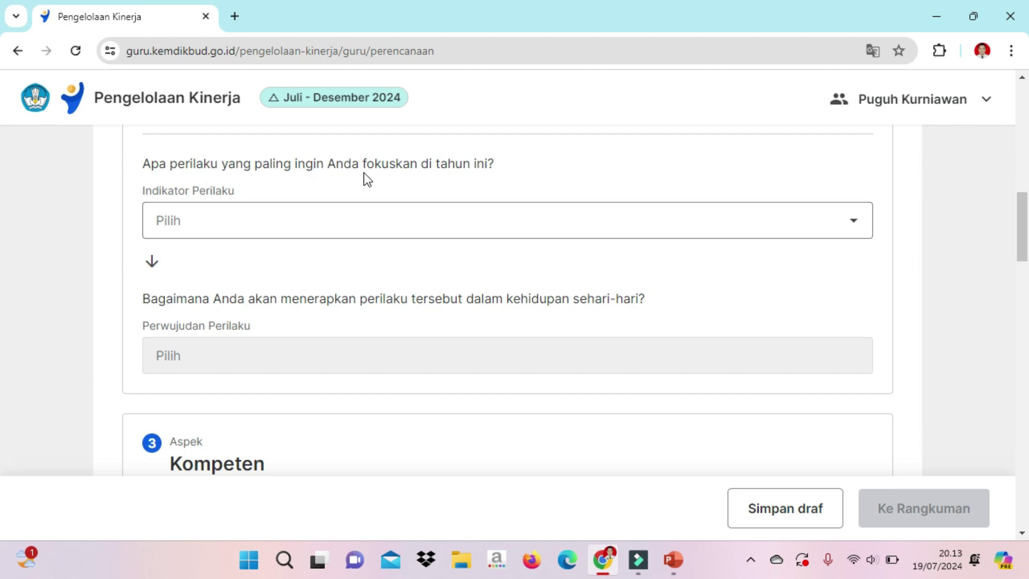
left_click(385, 231)
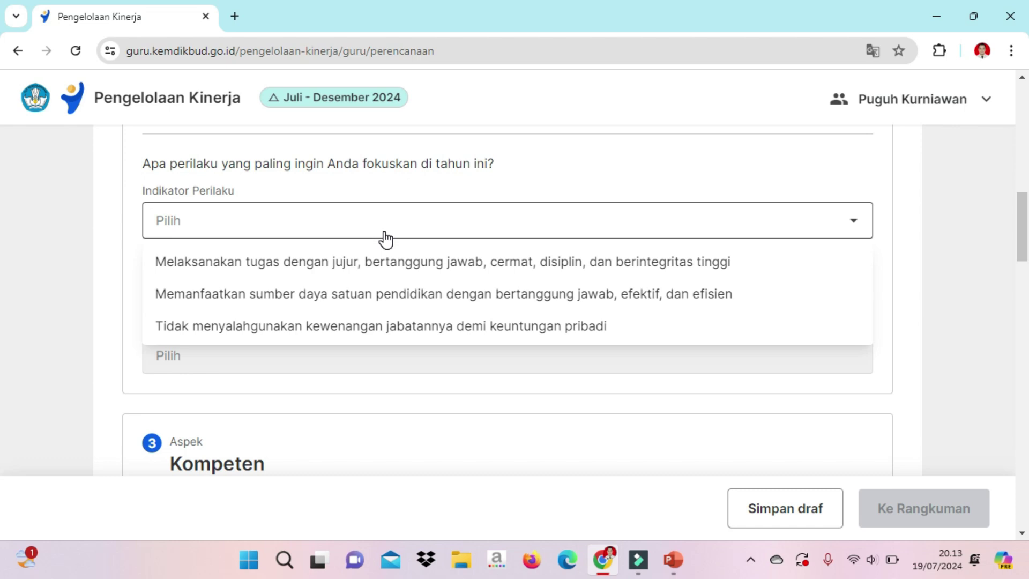
left_click(368, 297)
scroll(326, 282, "down", 2)
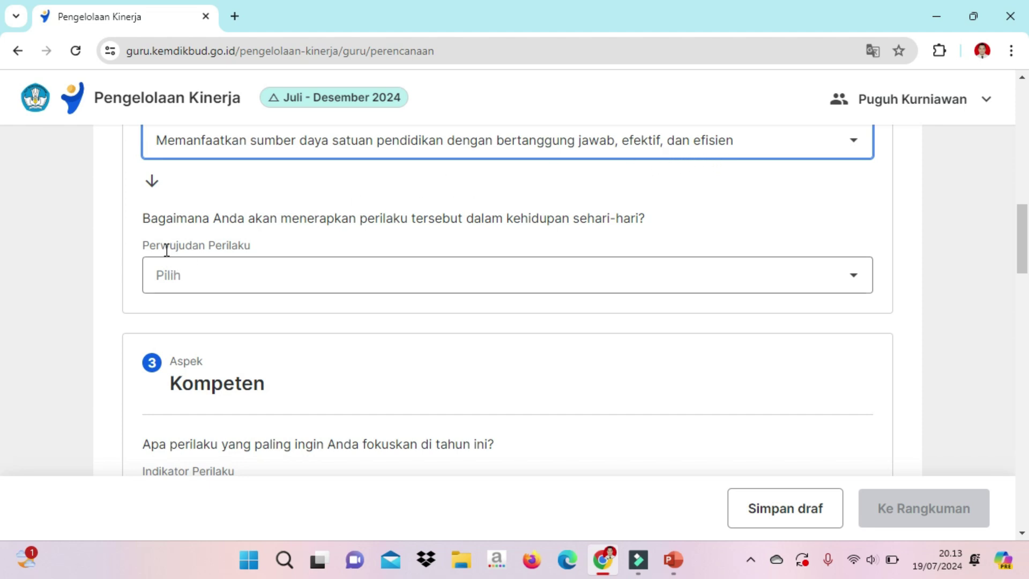
left_click(248, 283)
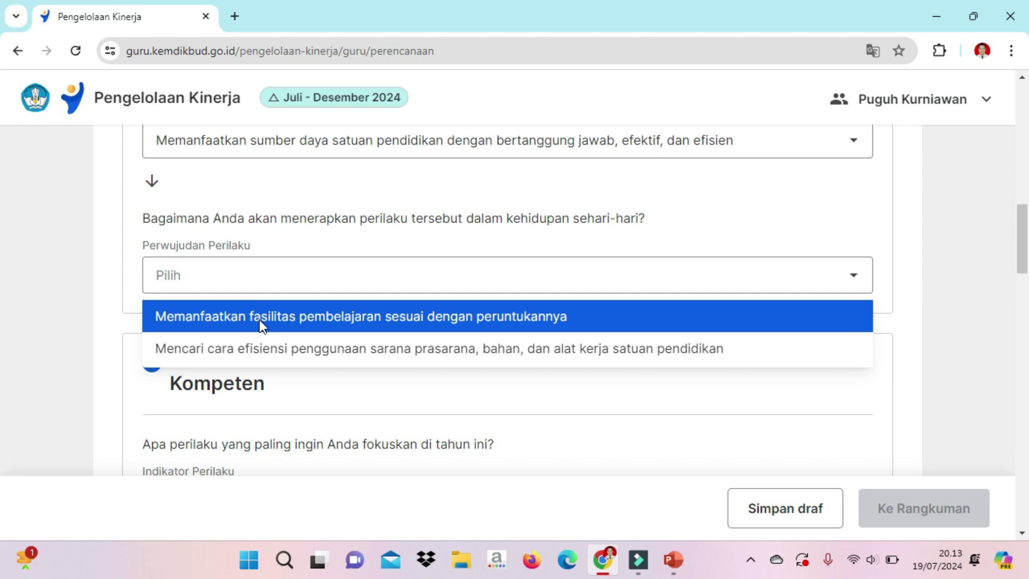
left_click(269, 348)
- For Kompeten, choose indicator "Membantu peserta didik, rekan sejawat, dan orang lain untuk saling belajar" and Perwujudan Perilaku "Memfasilitasi proses berbagi pengetahuan..."
scroll(260, 329, "down", 5)
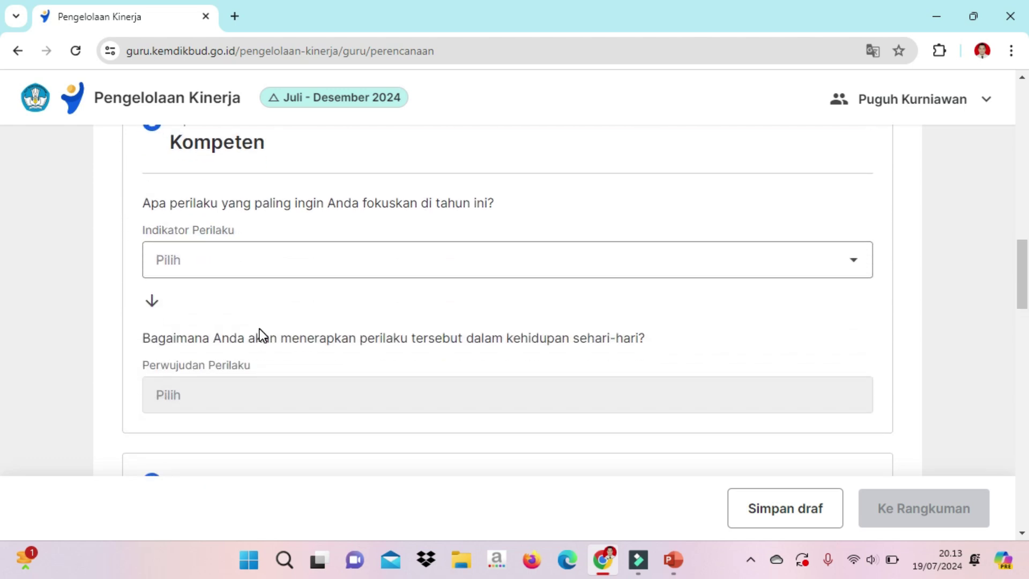
scroll(260, 329, "up", 1)
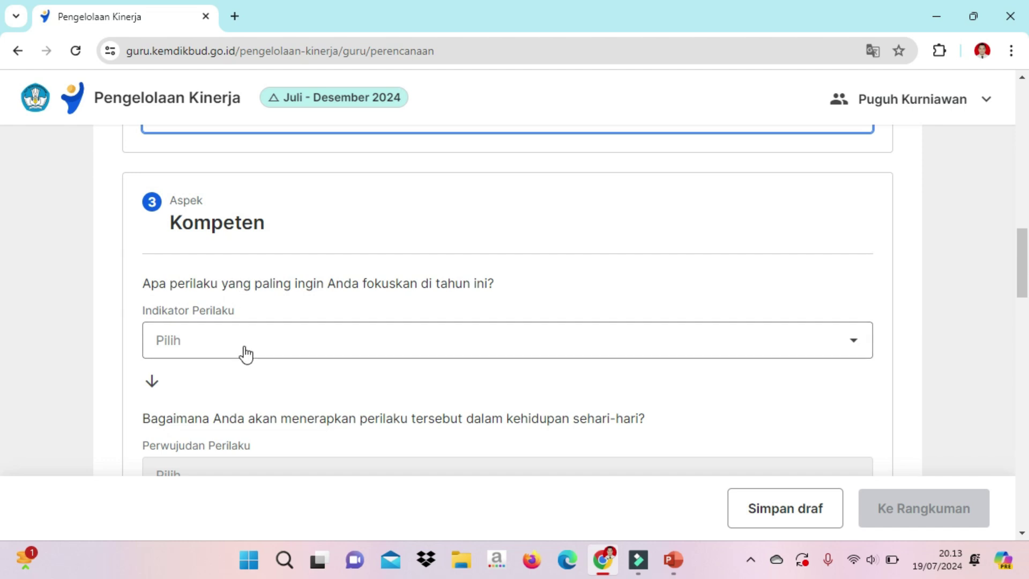
left_click(247, 349)
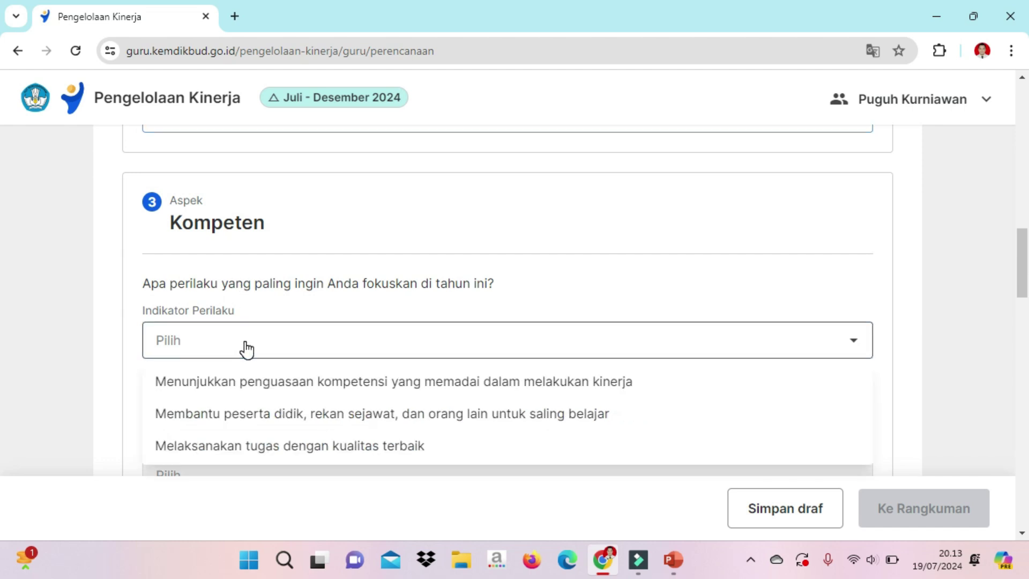
scroll(246, 349, "down", 1)
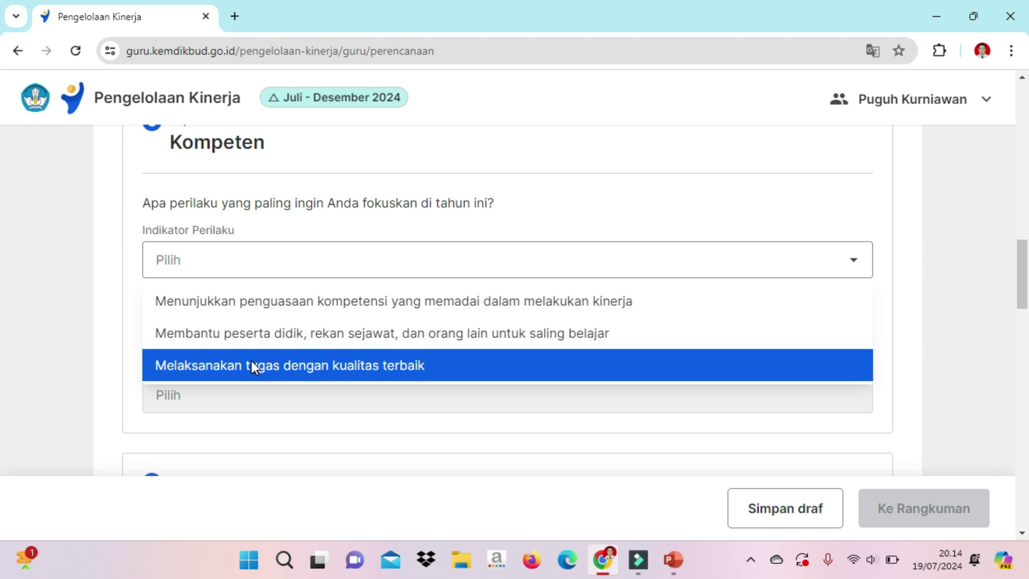
left_click(249, 334)
scroll(251, 334, "down", 1)
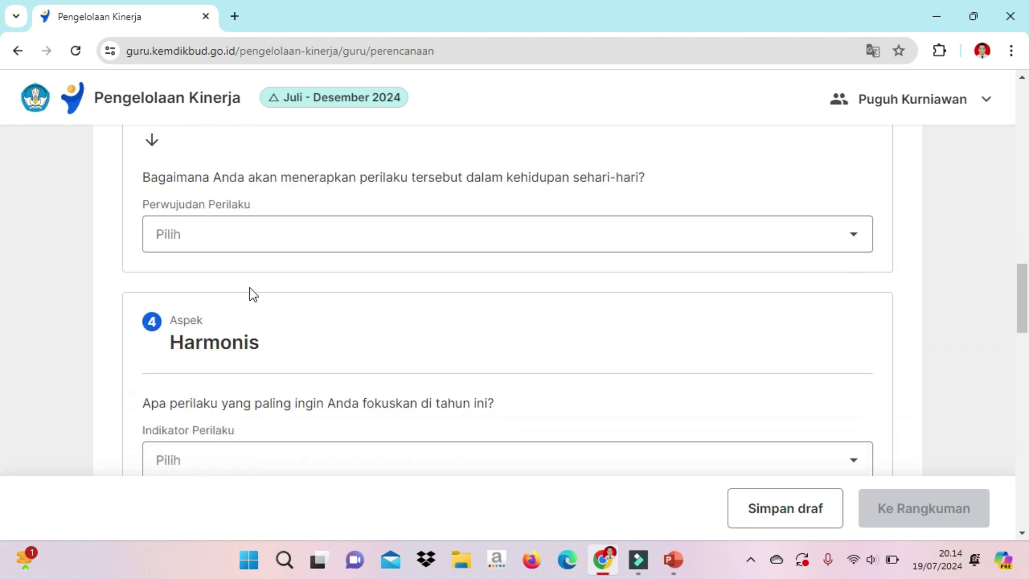
left_click(249, 247)
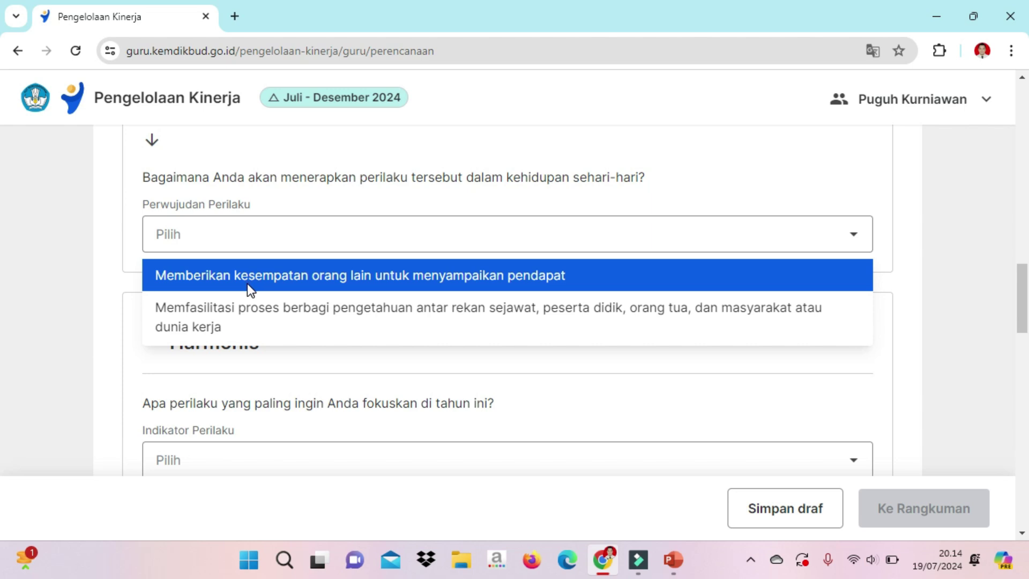
left_click(258, 325)
- For Harmonis, choose indicator "Mampu membangun lingkungan pembelajaran yang kondusif" and the Perwujudan Perilaku about interacting "dengan sopan dan menjunjung tinggi etika"
scroll(258, 325, "down", 3)
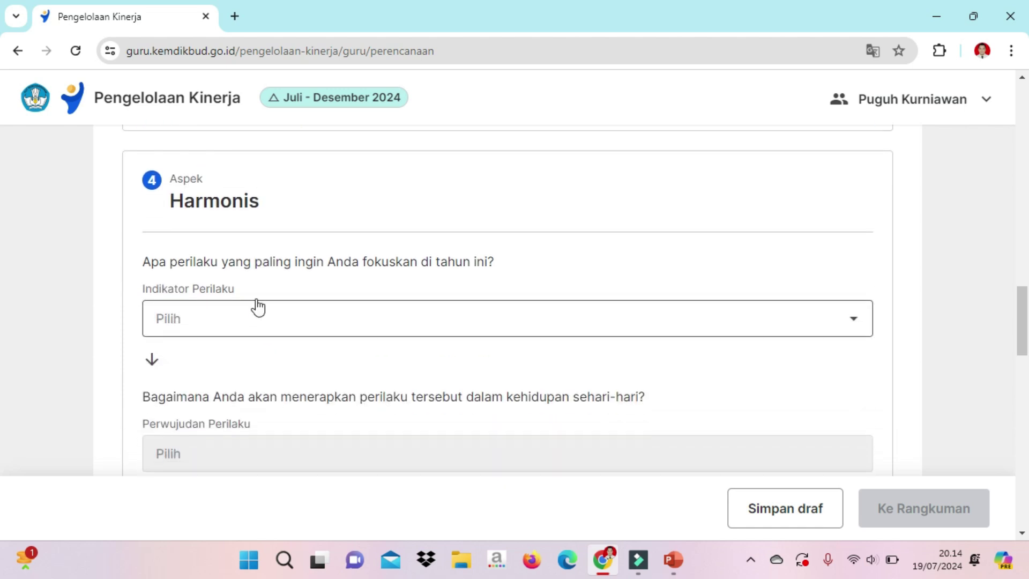
left_click(226, 320)
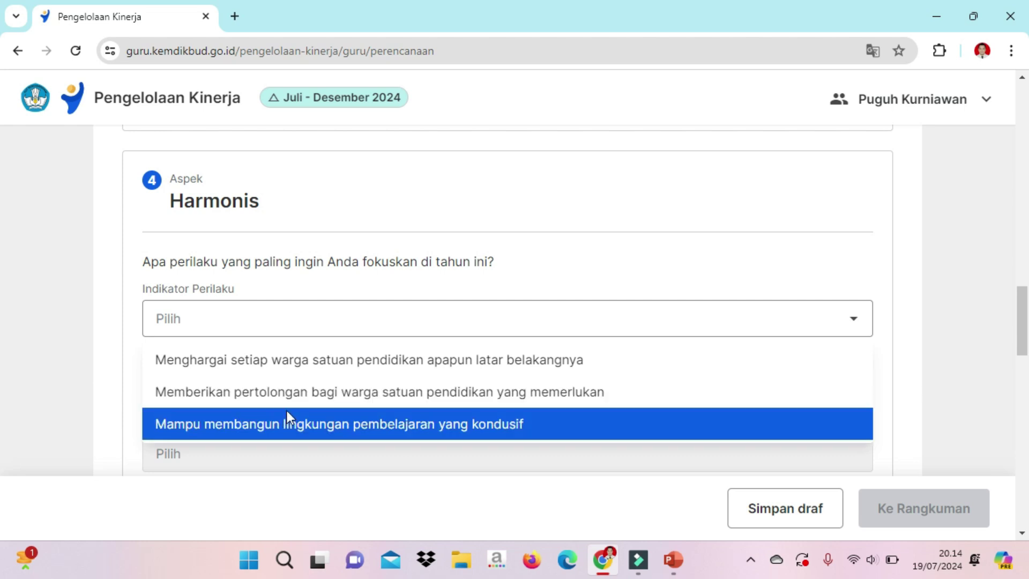
left_click(284, 429)
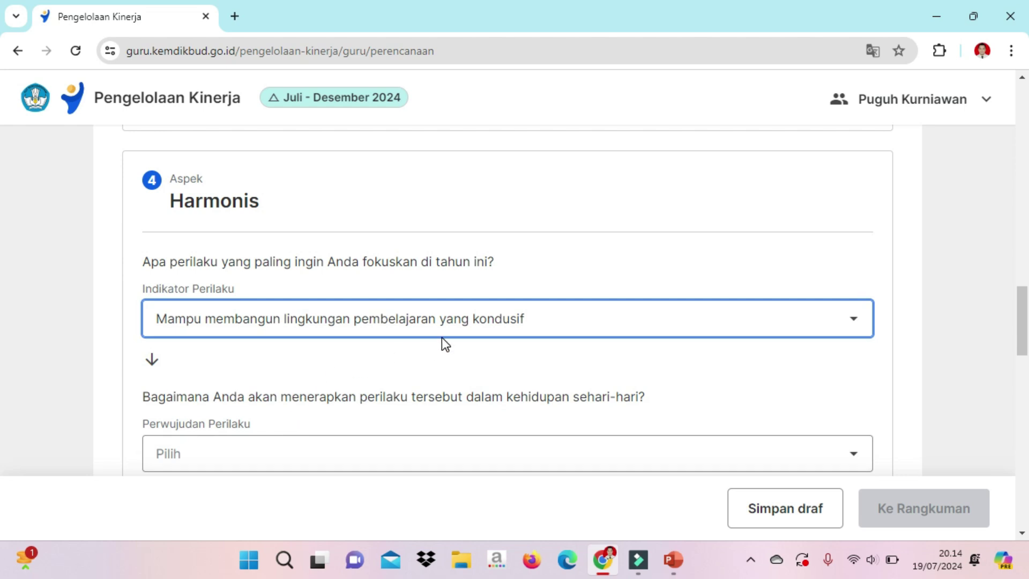
scroll(445, 339, "down", 1)
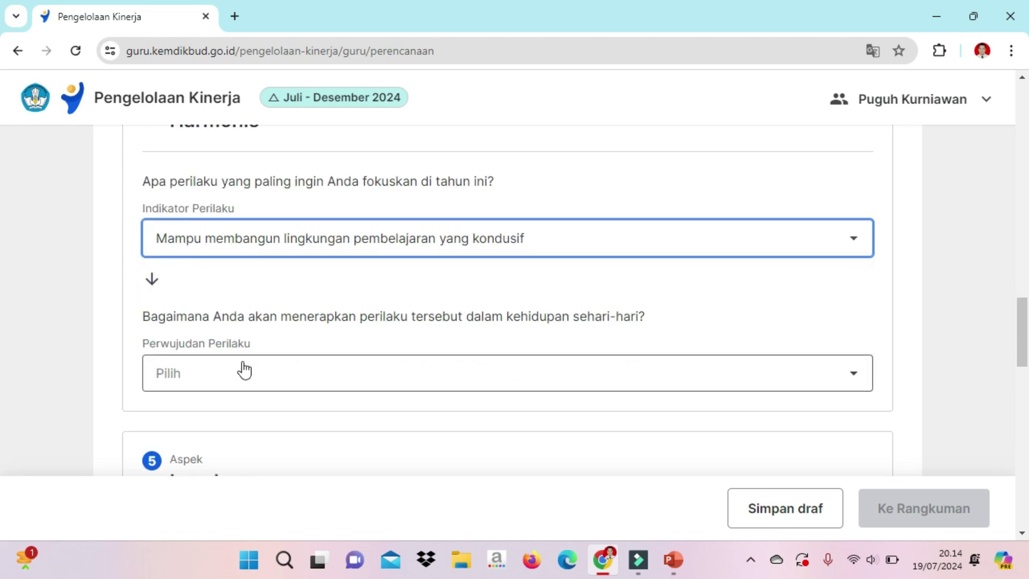
left_click(244, 370)
scroll(284, 402, "down", 2)
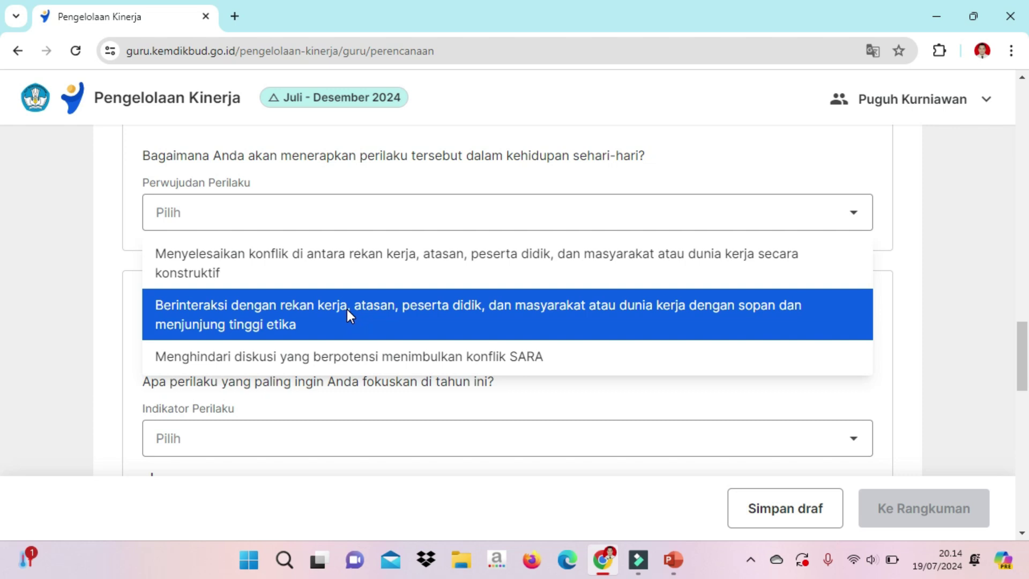
left_click(346, 310)
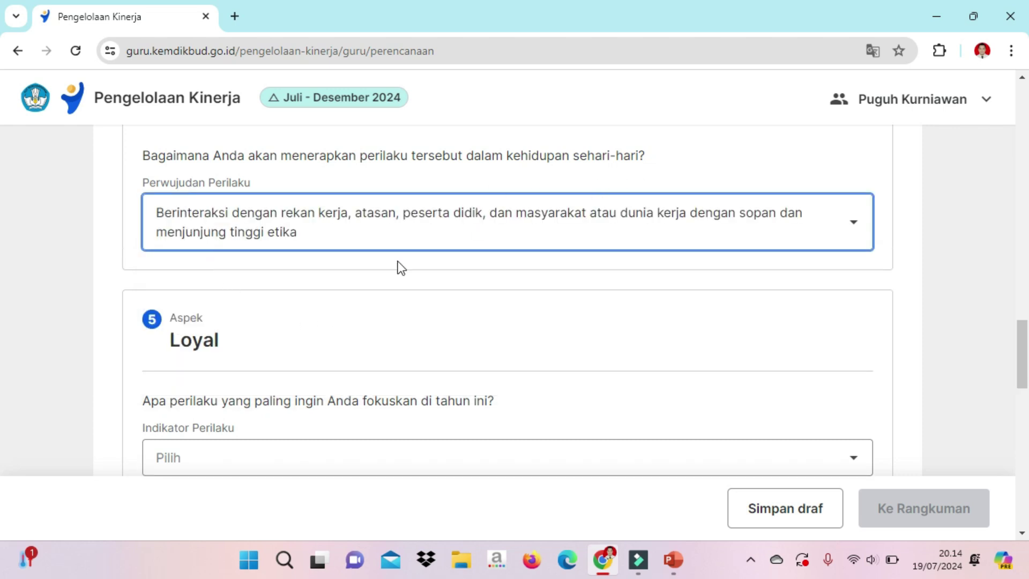
- Set the Indikator Perilaku for Loyal to "Menjaga nama baik satuan pendidikan, sesama guru, dan peserta didik dimanapun berada"
scroll(380, 273, "down", 3)
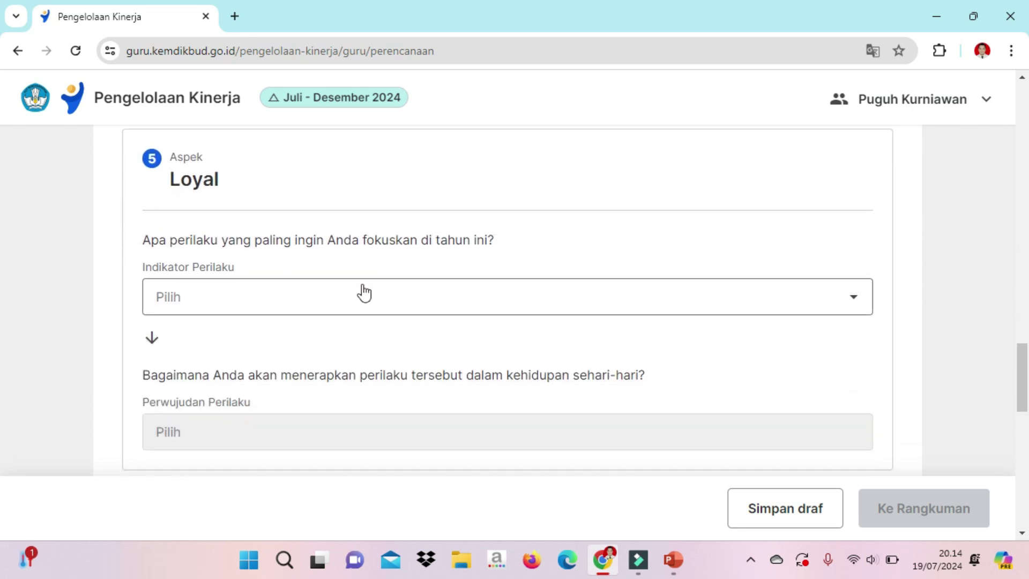
left_click(353, 300)
scroll(353, 301, "down", 2)
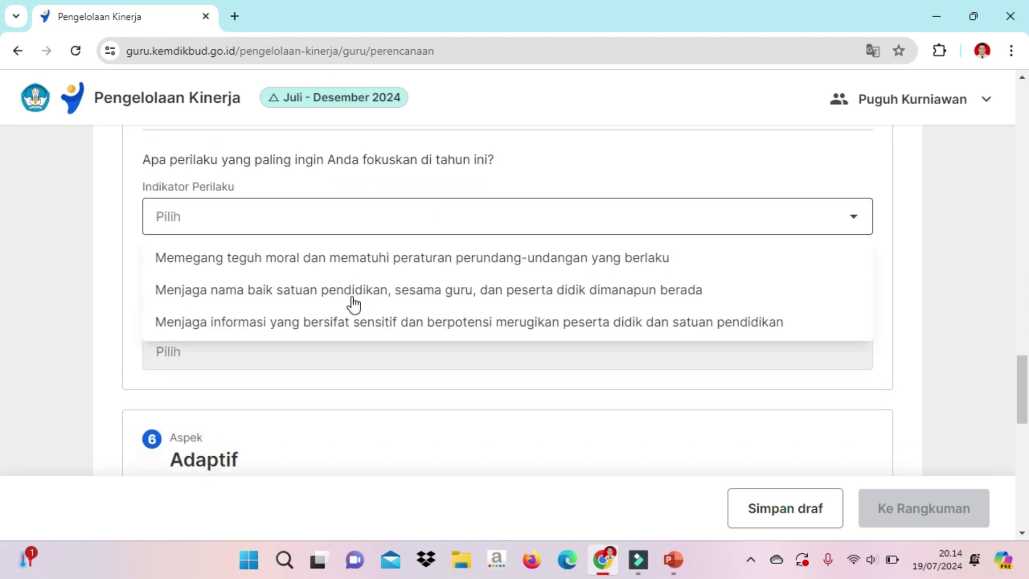
left_click(413, 289)
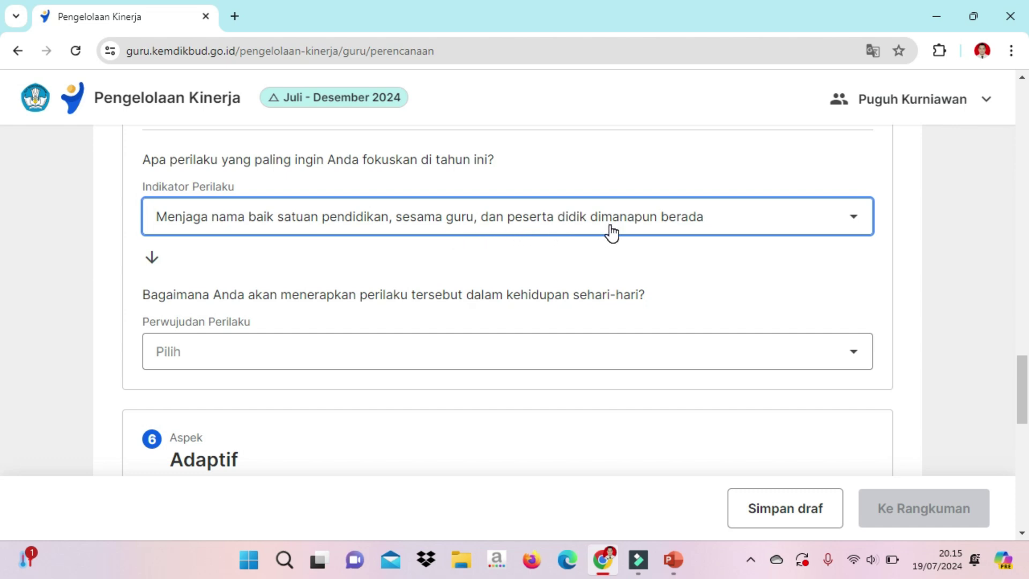
- Set the Perwujudan Perilaku for Loyal to "Melaksanakan arahan kepala satuan pendidikan yang sesuai dengan norma dan ketentuan yang berlaku"
scroll(610, 232, "down", 1)
left_click(523, 270)
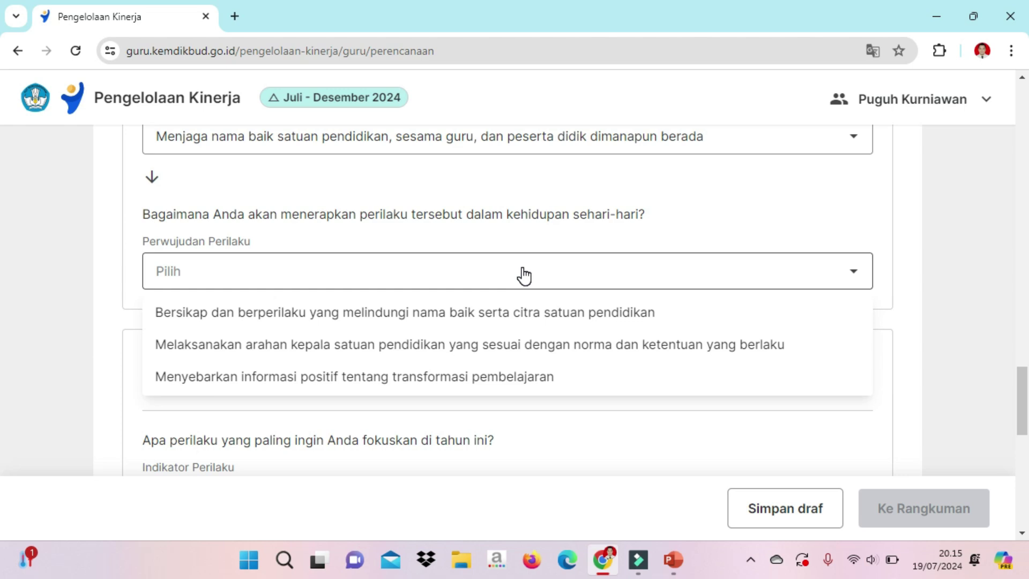
left_click(406, 343)
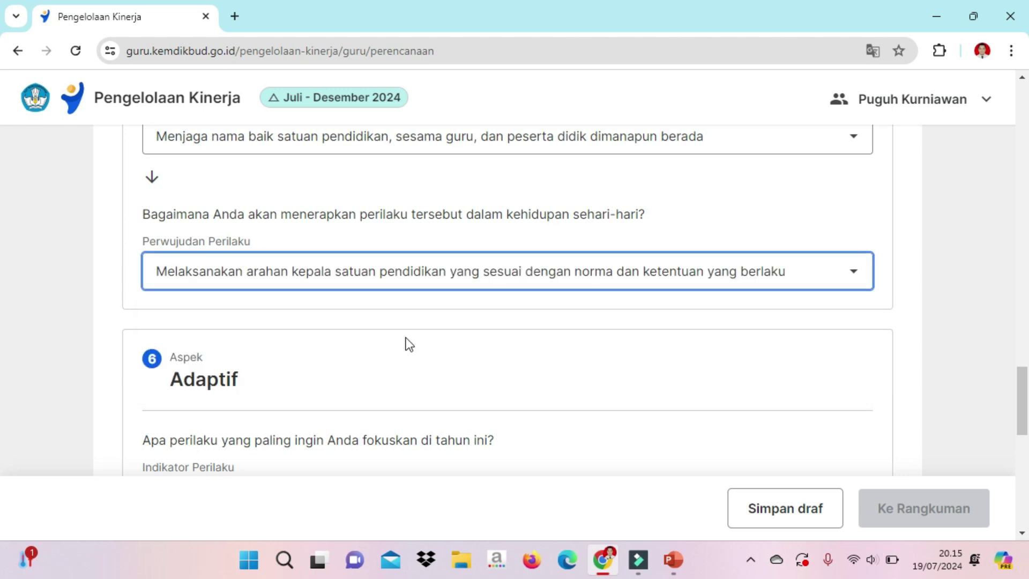
- For Adaptif, choose indicator "Menyesuaikan diri secara cepat dalam menghadapi dinamika pembelajaran di kelas" and Perwujudan Perilaku "Beradaptasi dengan dinamika perubahan lingkungan"
scroll(405, 343, "down", 3)
left_click(405, 268)
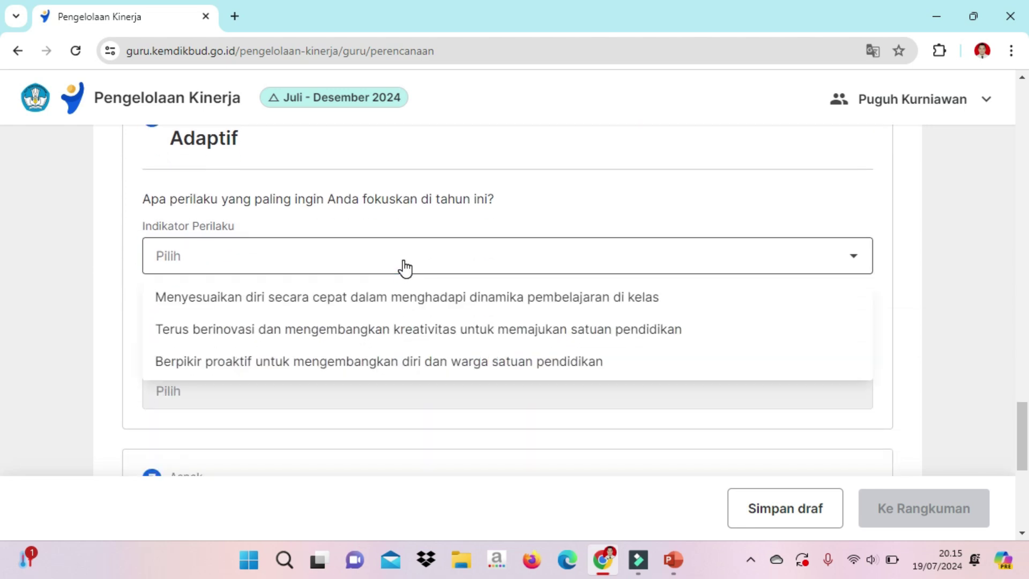
left_click(407, 309)
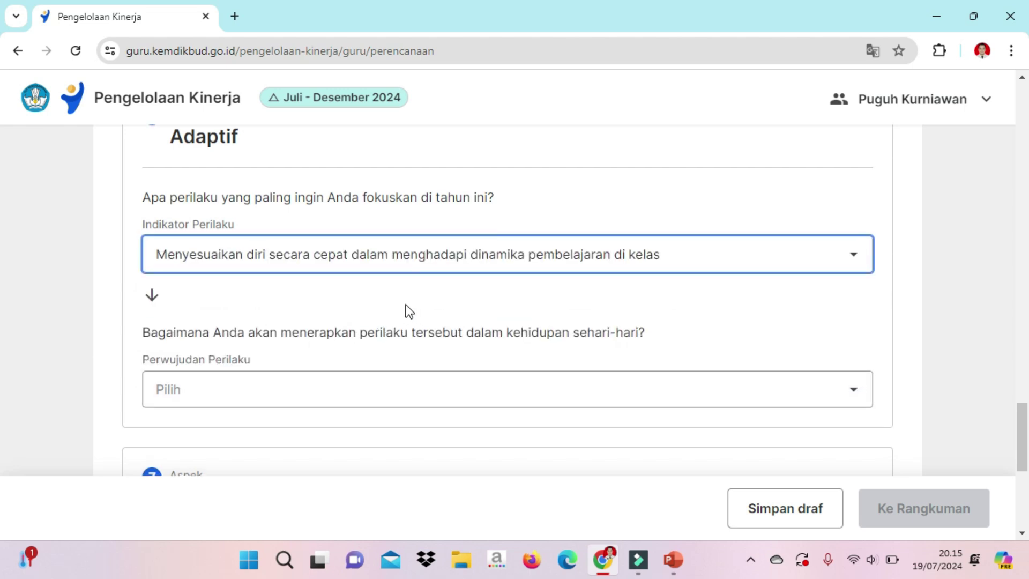
scroll(410, 311, "down", 3)
left_click(400, 239)
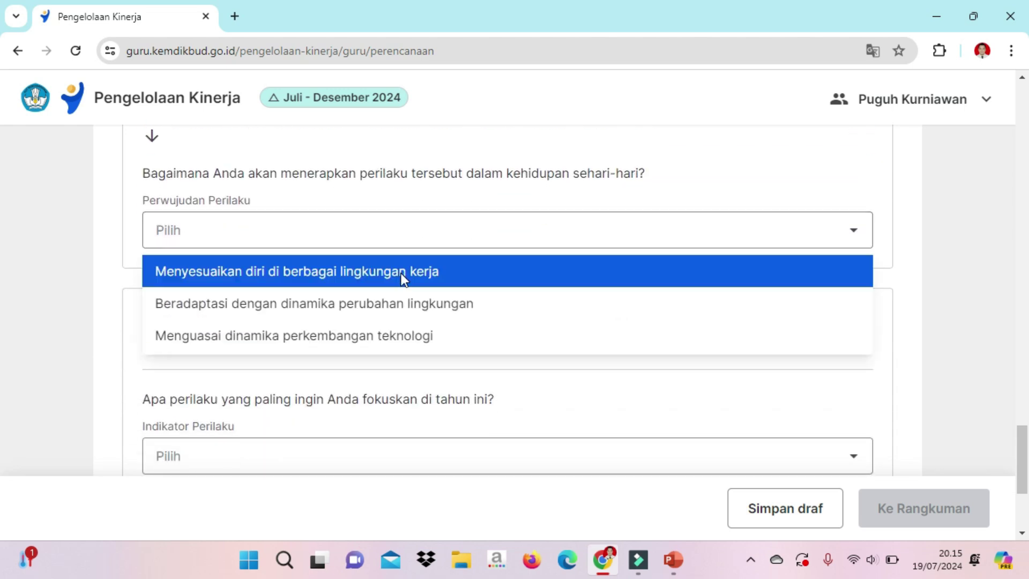
left_click(403, 304)
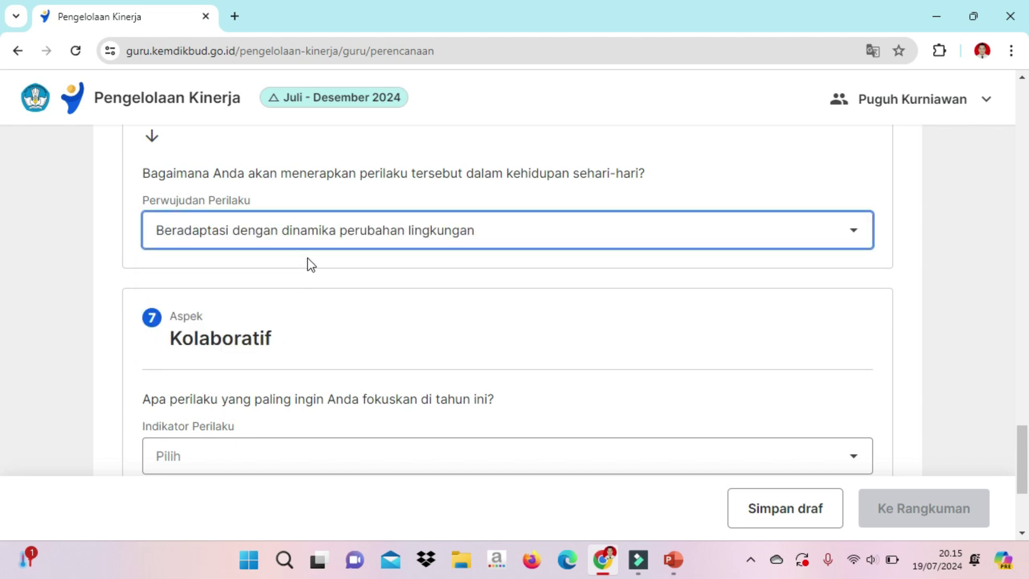
- Set the Indikator Perilaku for Kolaboratif to "Bekerja sama secara terbuka dalam menghasilkan dampak pembelajaran yang merata bagi peserta didik, rekan sejawat, dan masyarakat atau dunia kerja"
scroll(350, 261, "down", 3)
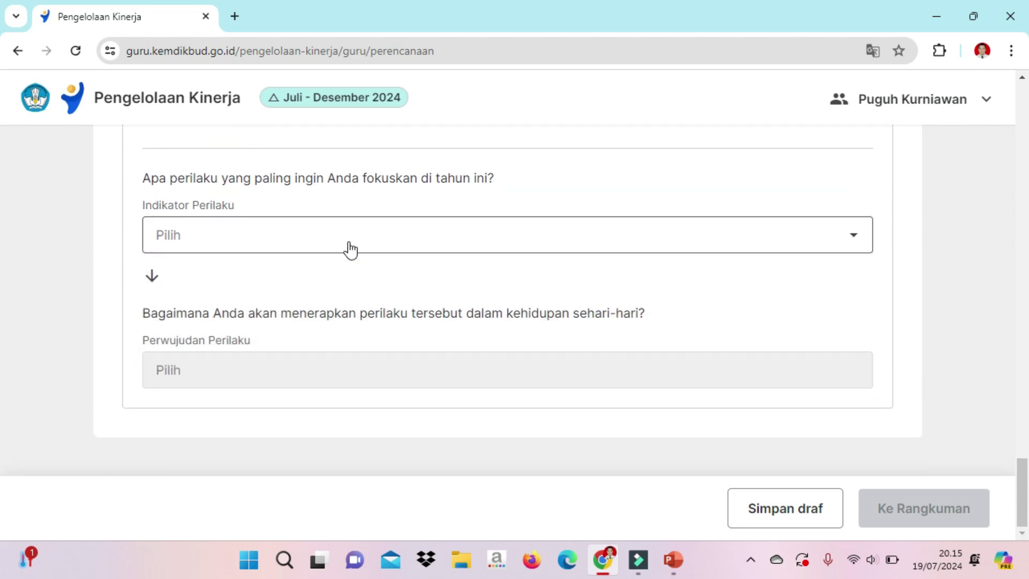
scroll(343, 262, "up", 1)
left_click(326, 316)
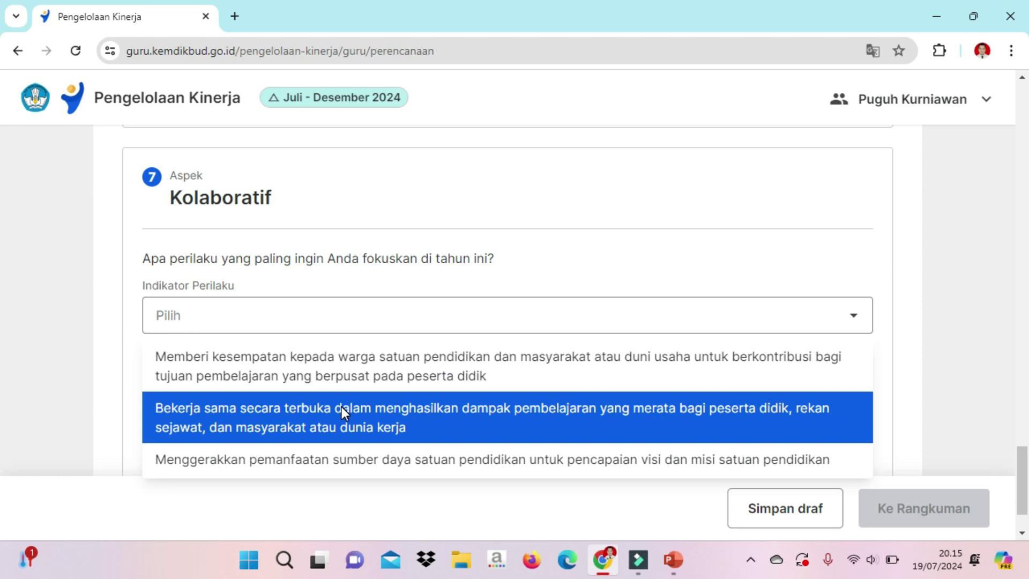
left_click(342, 407)
scroll(339, 400, "down", 2)
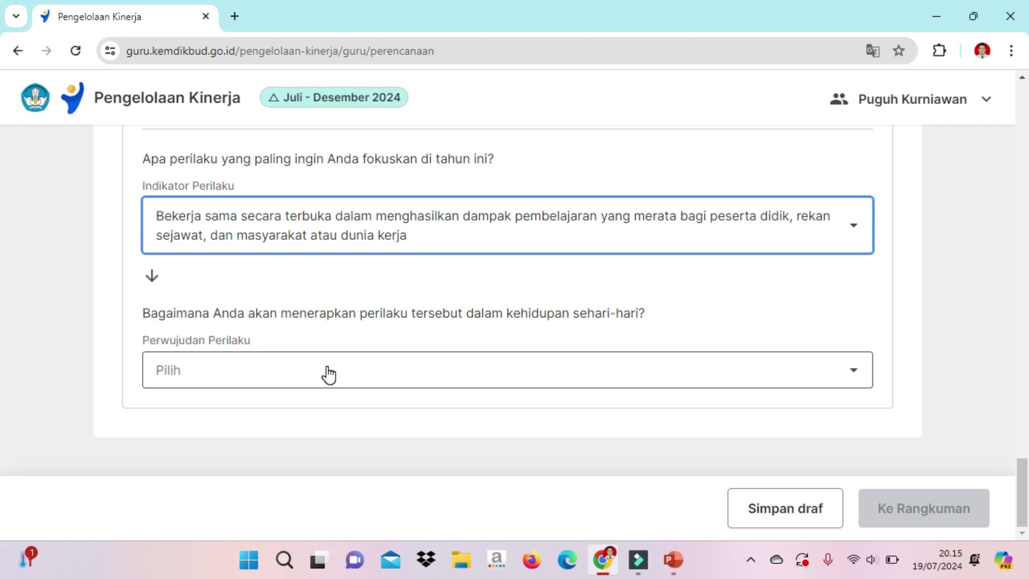
- For Kolaboratif, set Perwujudan Perilaku to "Bersinergi dengan peserta didik, rekan sejawat, dan masyarakat atau dunia kerja dalam menyelesaikan tugas", and save the planning as a draft
left_click(328, 375)
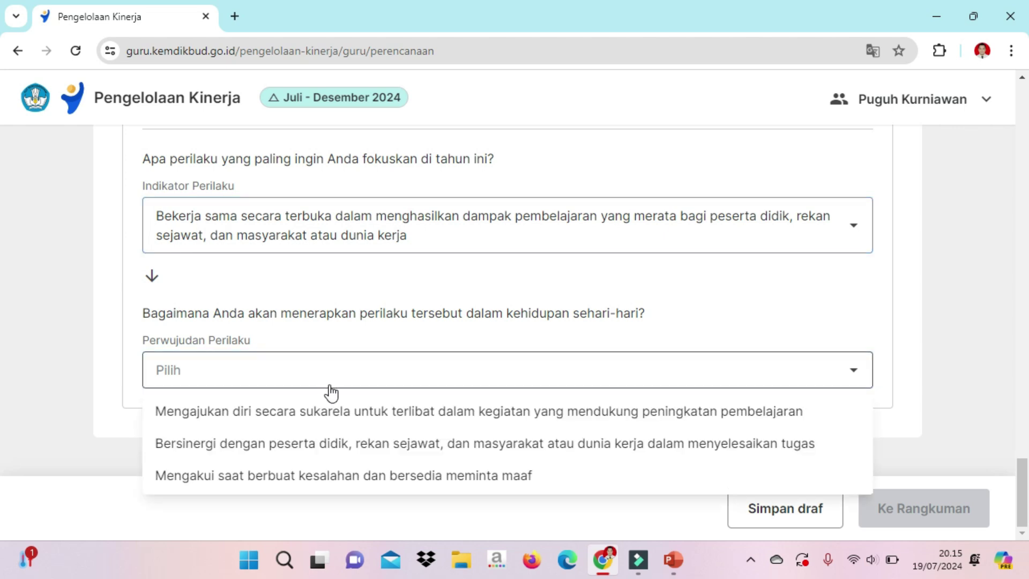
left_click(338, 442)
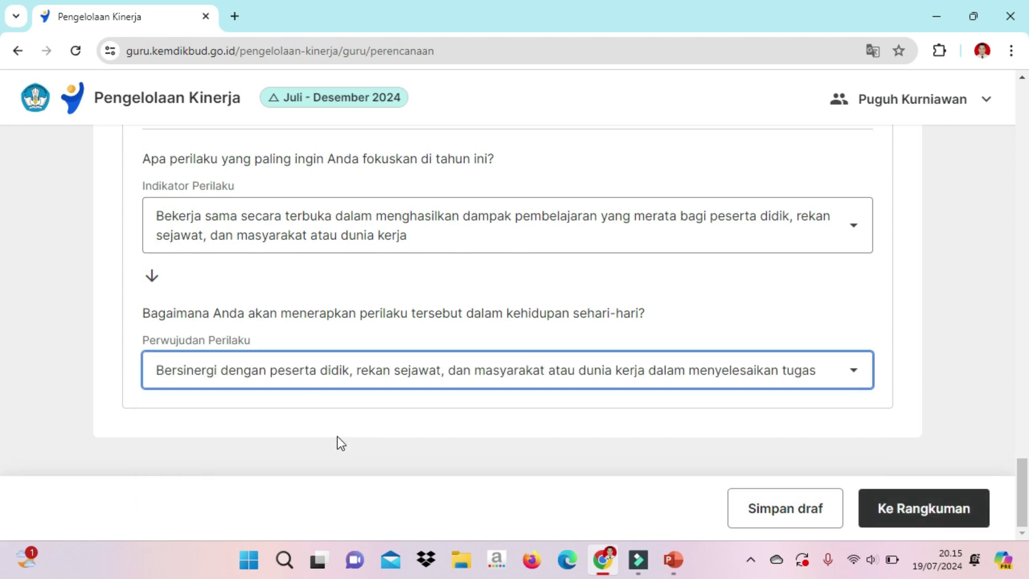
left_click(800, 516)
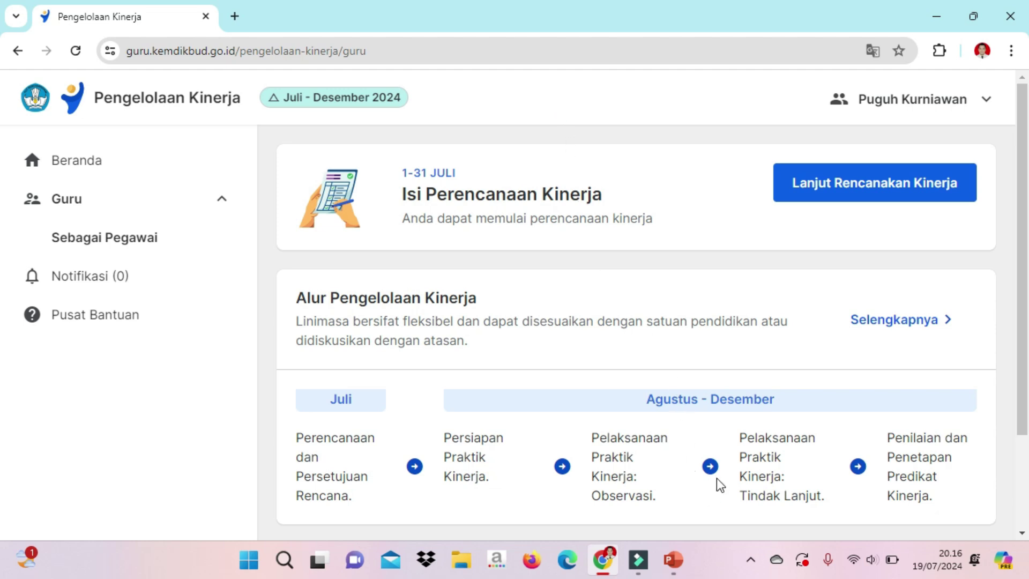
left_click(752, 566)
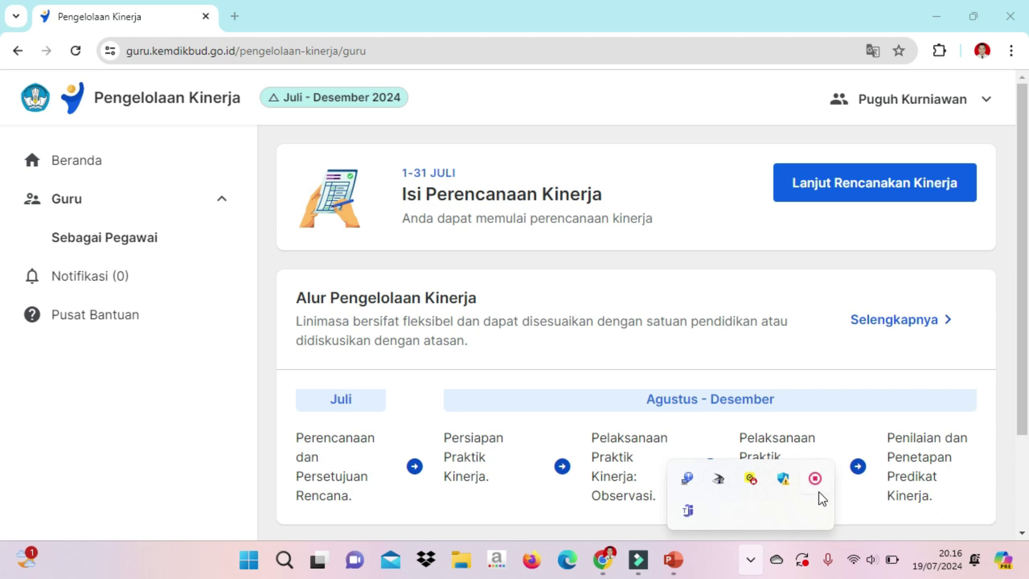
left_click(817, 481)
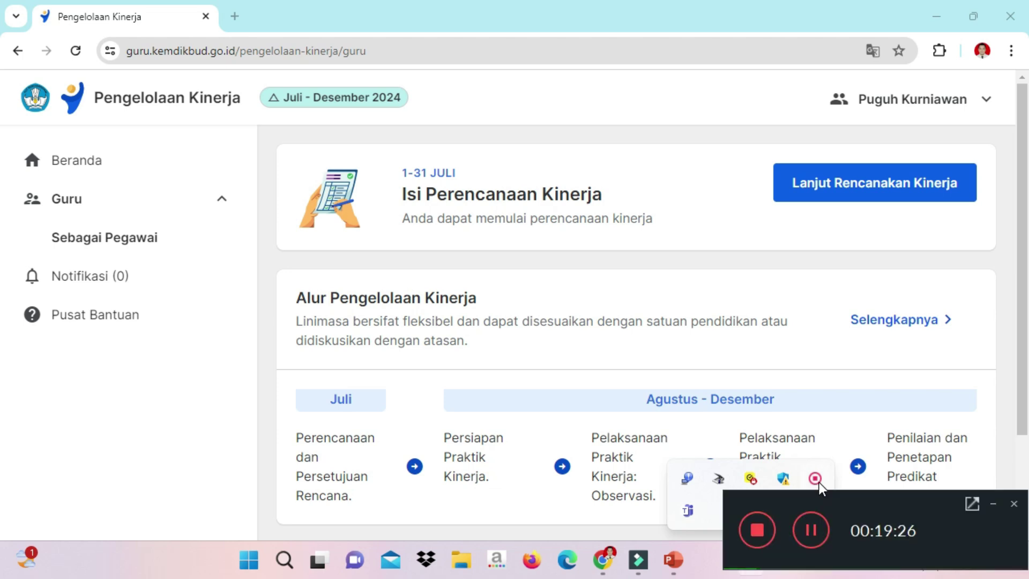
left_click(756, 530)
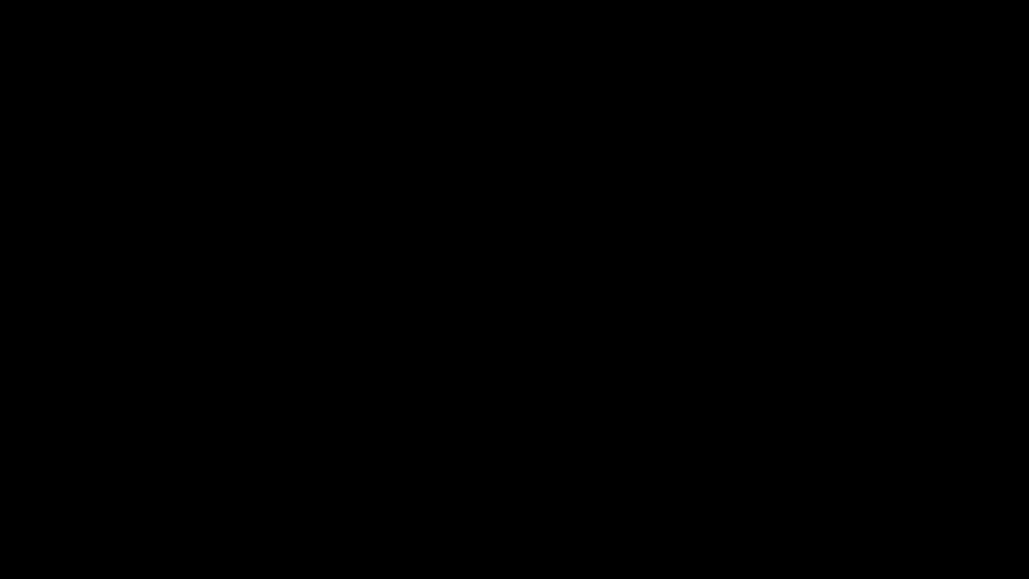